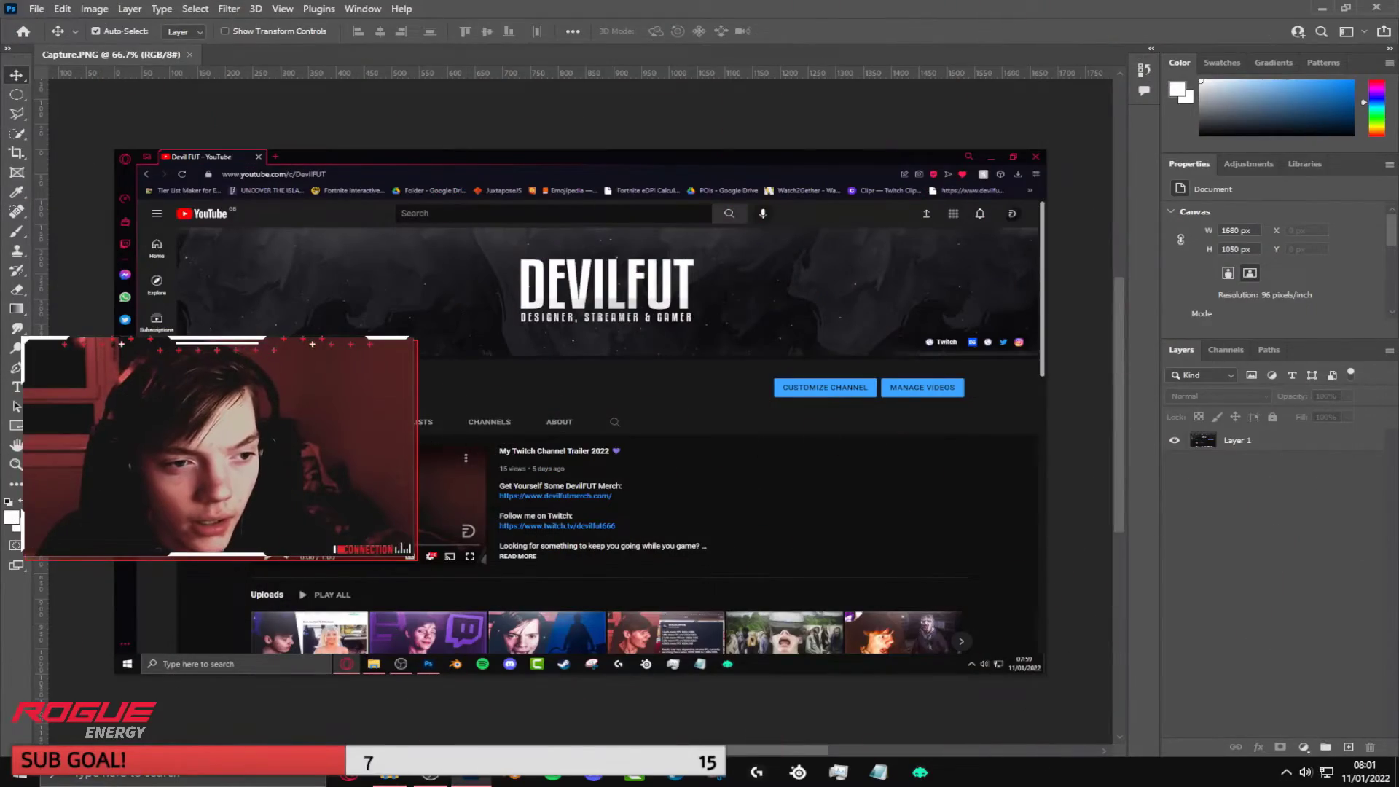
- Outline the "380 subscribers" text under the channel name with a Polygonal Lasso selection of about 109 by 20 px
{"action": "key", "text": "z"}
{"action": "right_click", "coordinate": [415, 453]}
{"action": "left_click", "coordinate": [495, 533]}
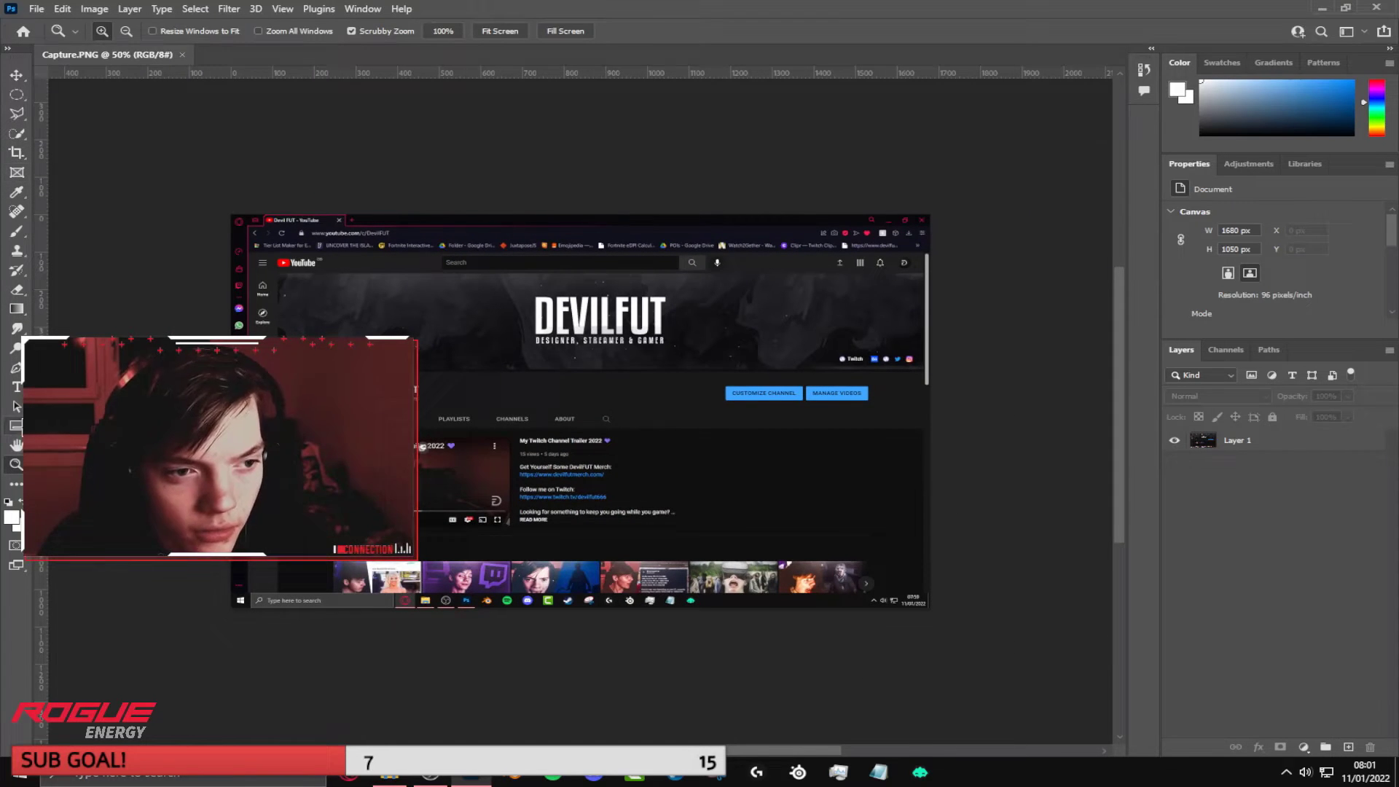
{"action": "left_click", "coordinate": [16, 444]}
{"action": "left_click_drag", "start_coordinate": [508, 466], "coordinate": [653, 452]}
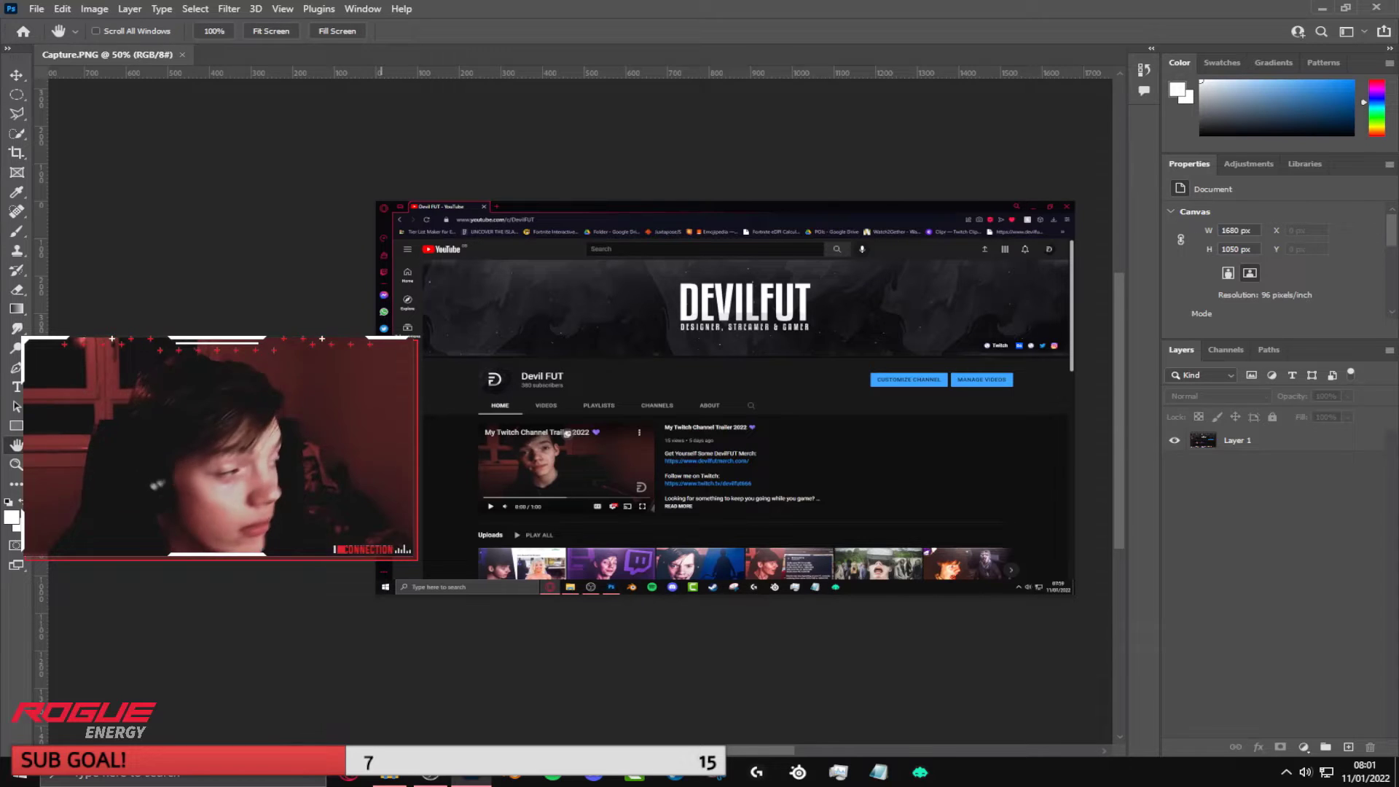
{"action": "key", "text": "z"}
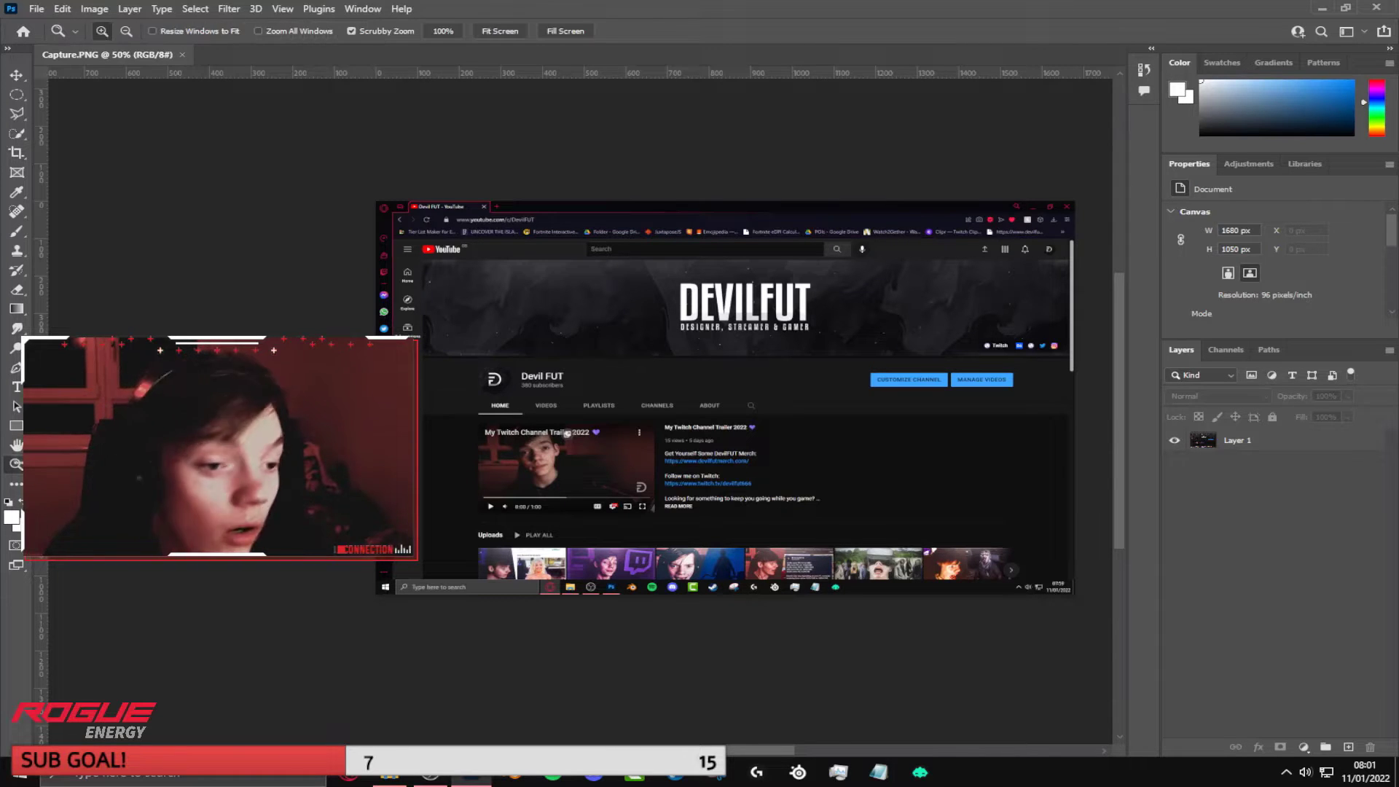
{"action": "left_click_drag", "start_coordinate": [597, 392], "coordinate": [666, 415]}
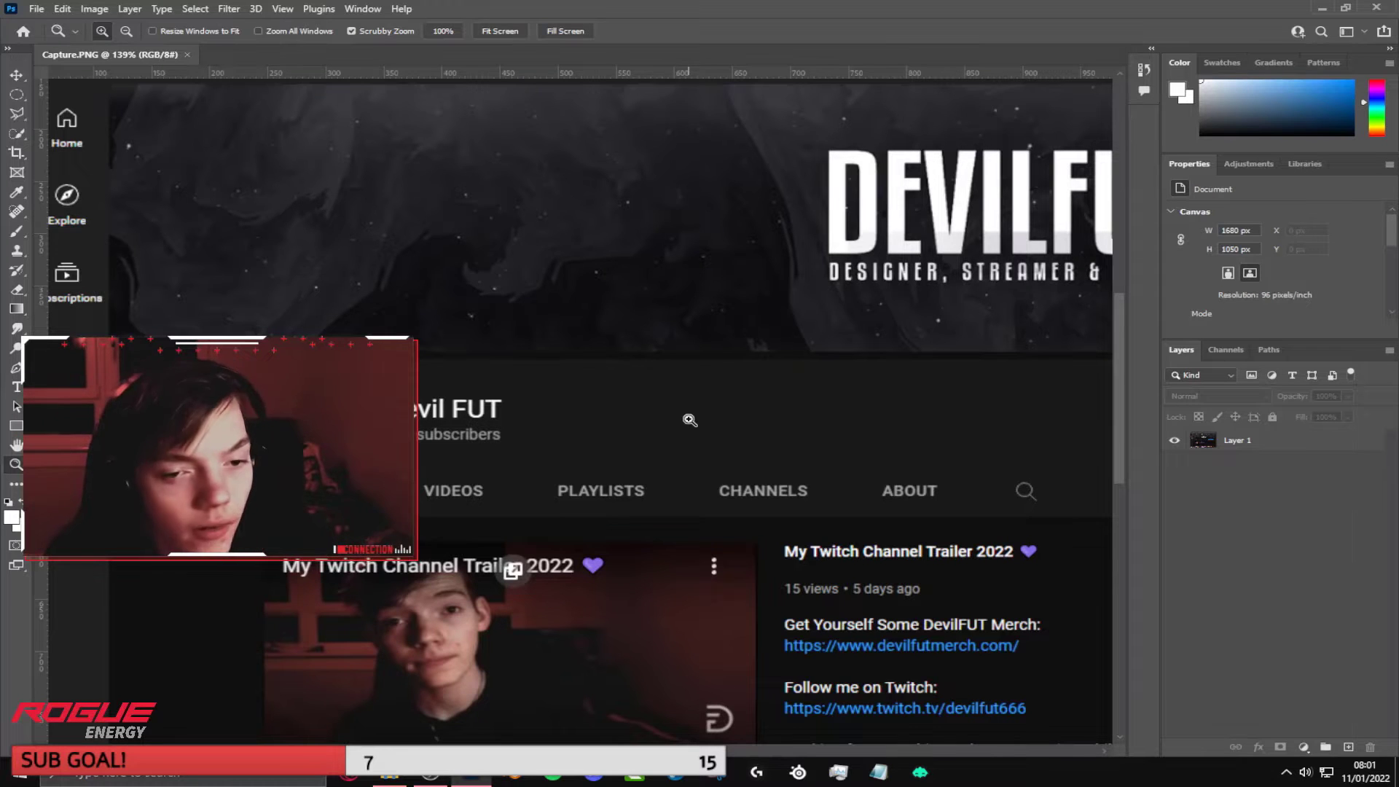
{"action": "left_click_drag", "start_coordinate": [519, 443], "coordinate": [660, 410]}
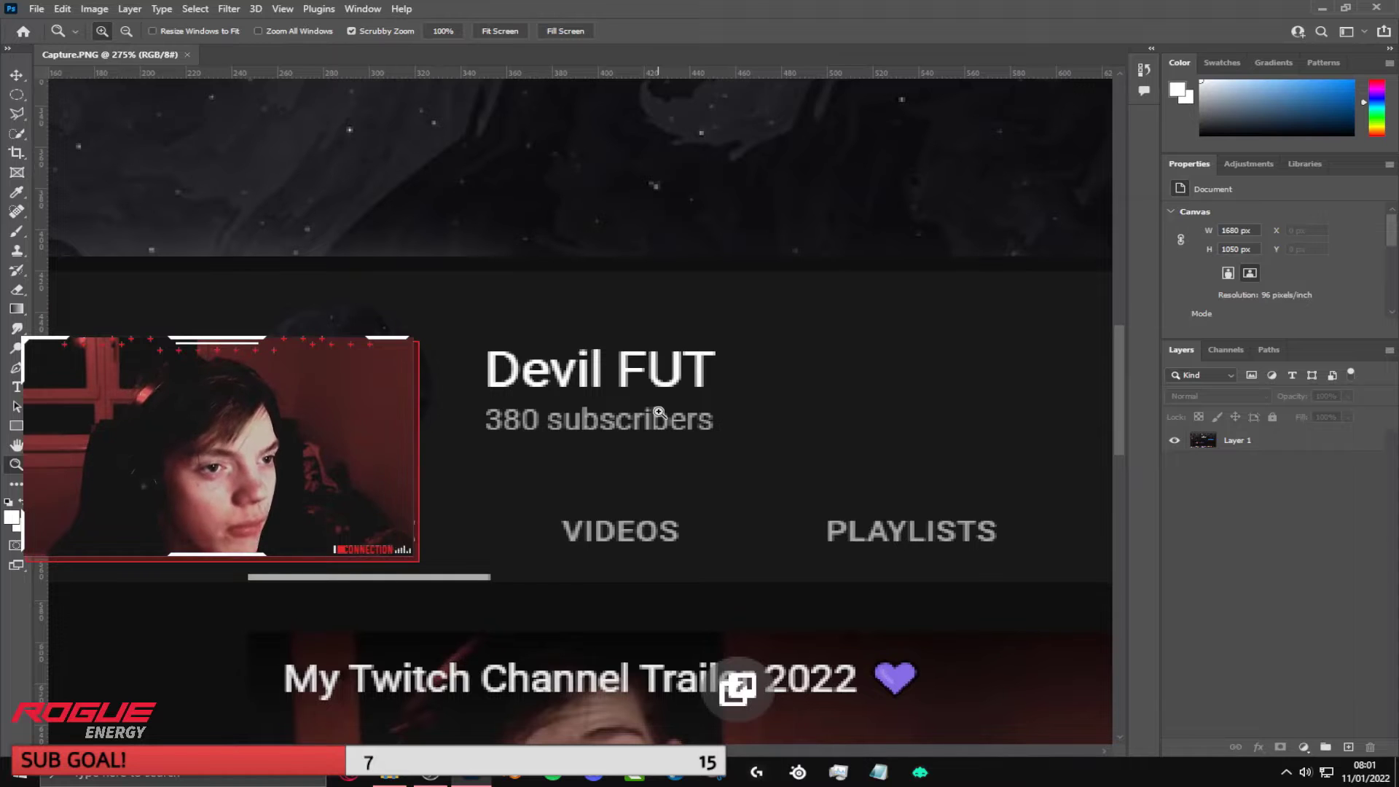
{"action": "left_click", "coordinate": [15, 111]}
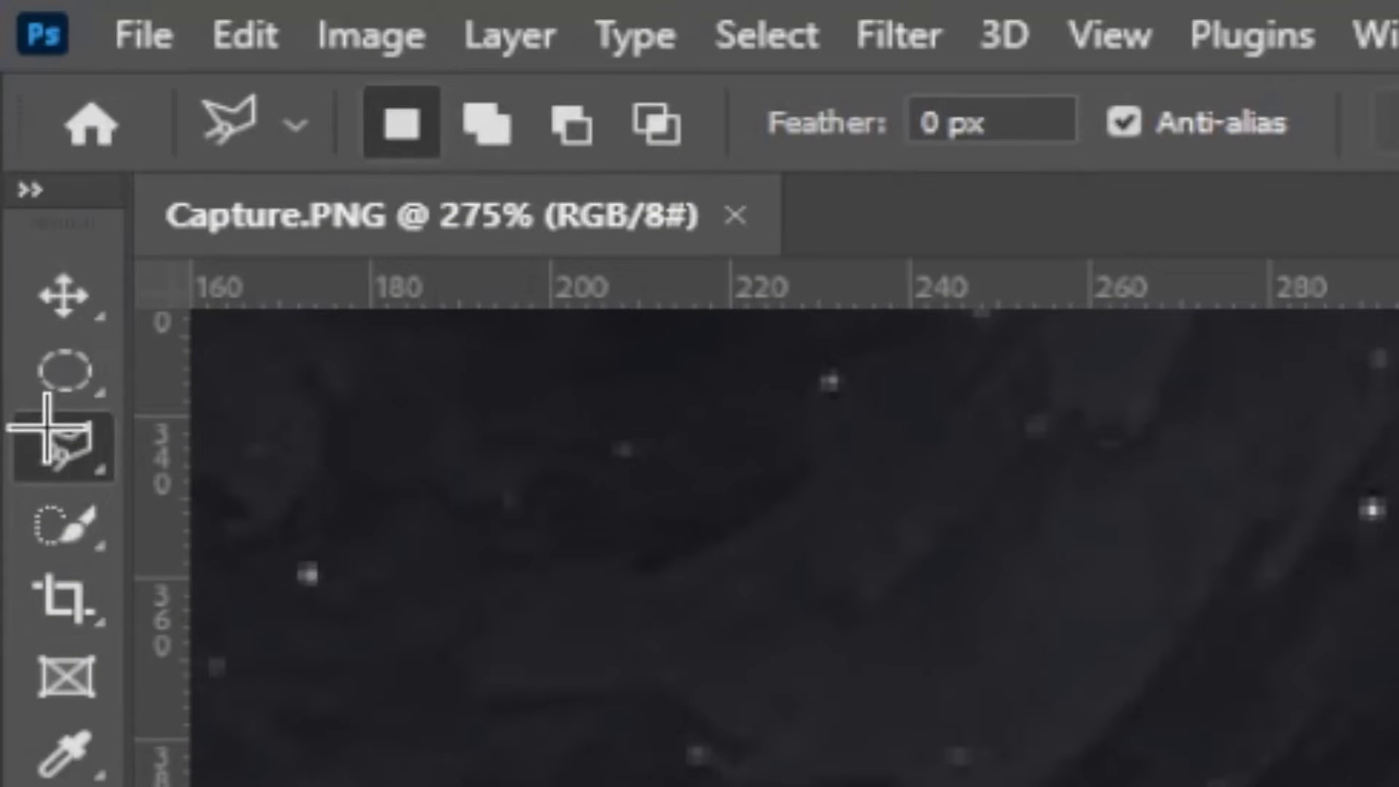
{"action": "right_click", "coordinate": [16, 112]}
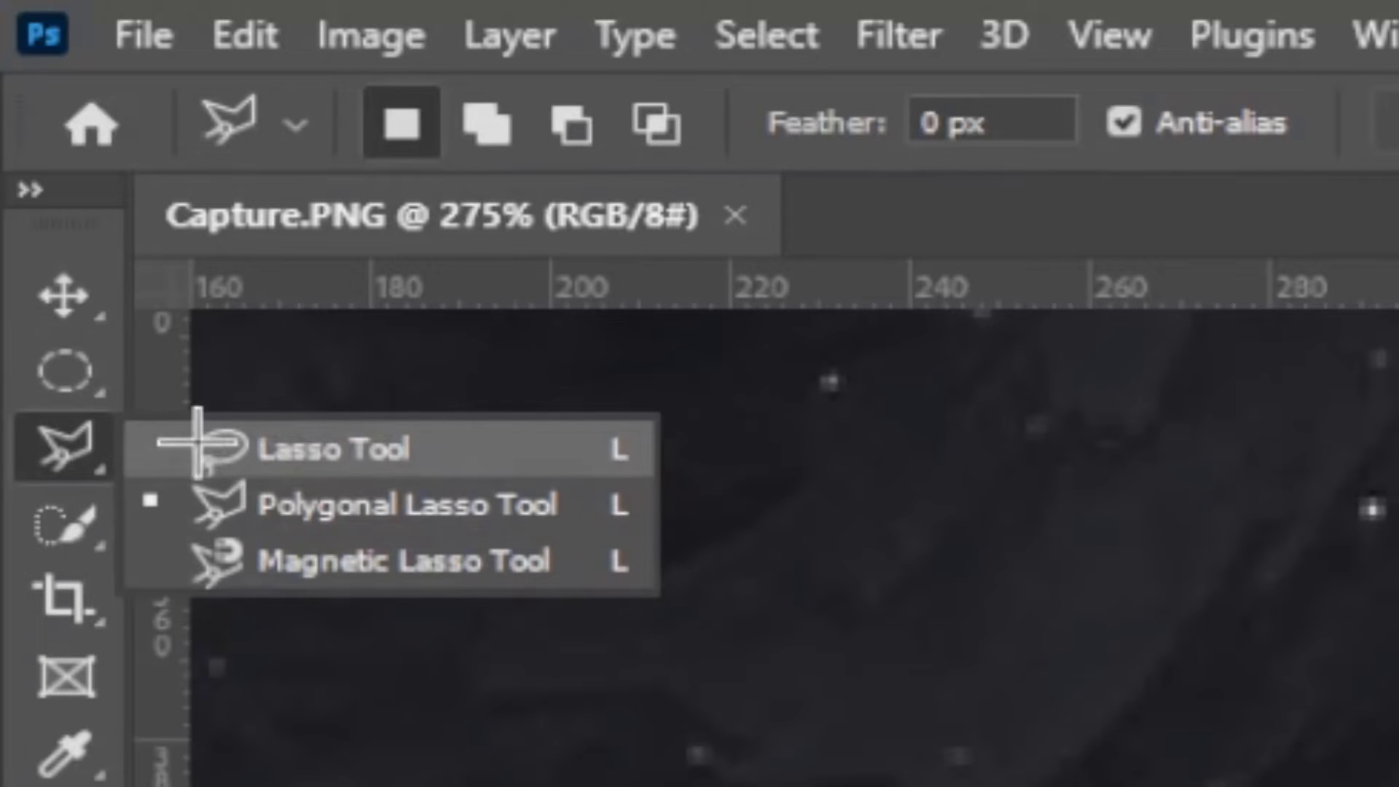
{"action": "left_click", "coordinate": [64, 446]}
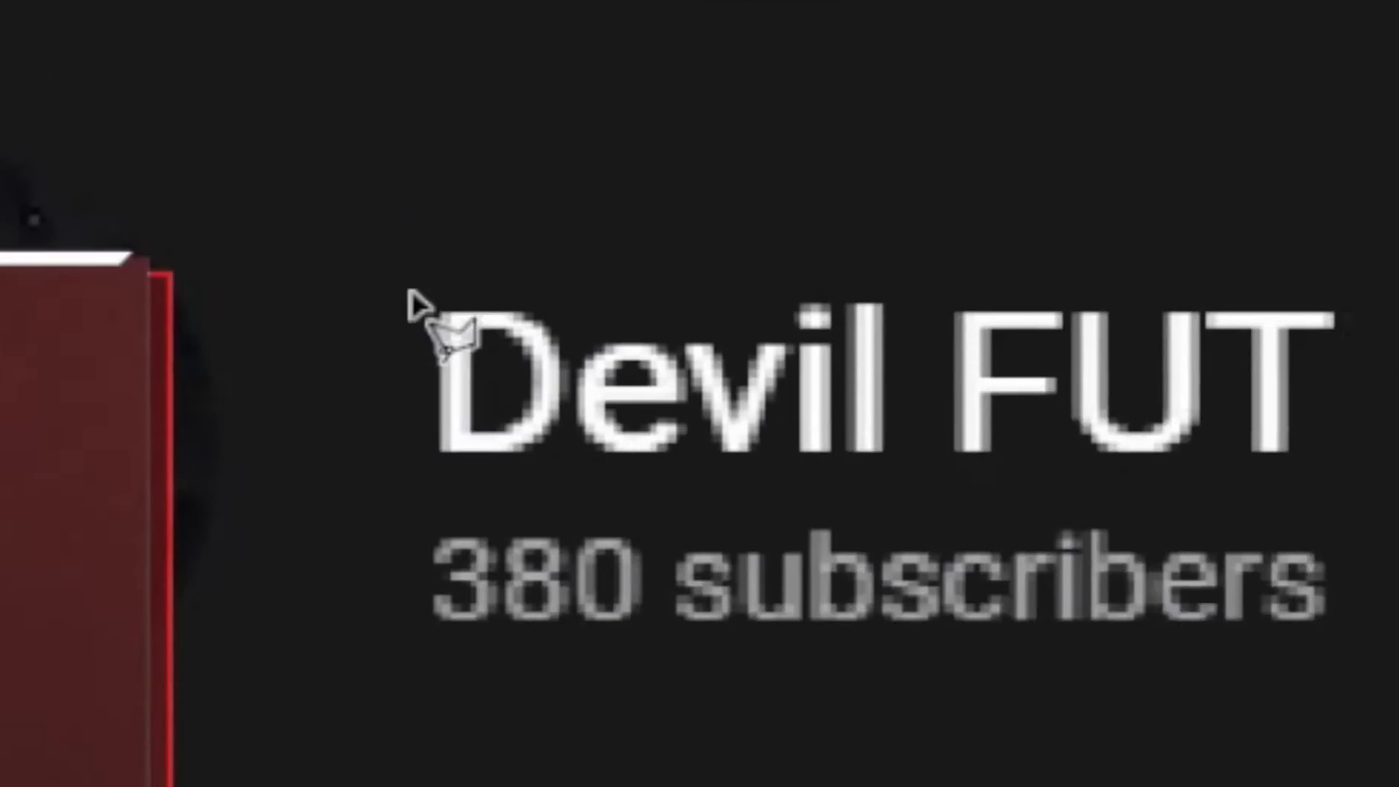
{"action": "left_click", "coordinate": [226, 383]}
{"action": "left_click", "coordinate": [226, 517]}
{"action": "left_click", "coordinate": [1202, 519]}
{"action": "left_click", "coordinate": [1182, 391]}
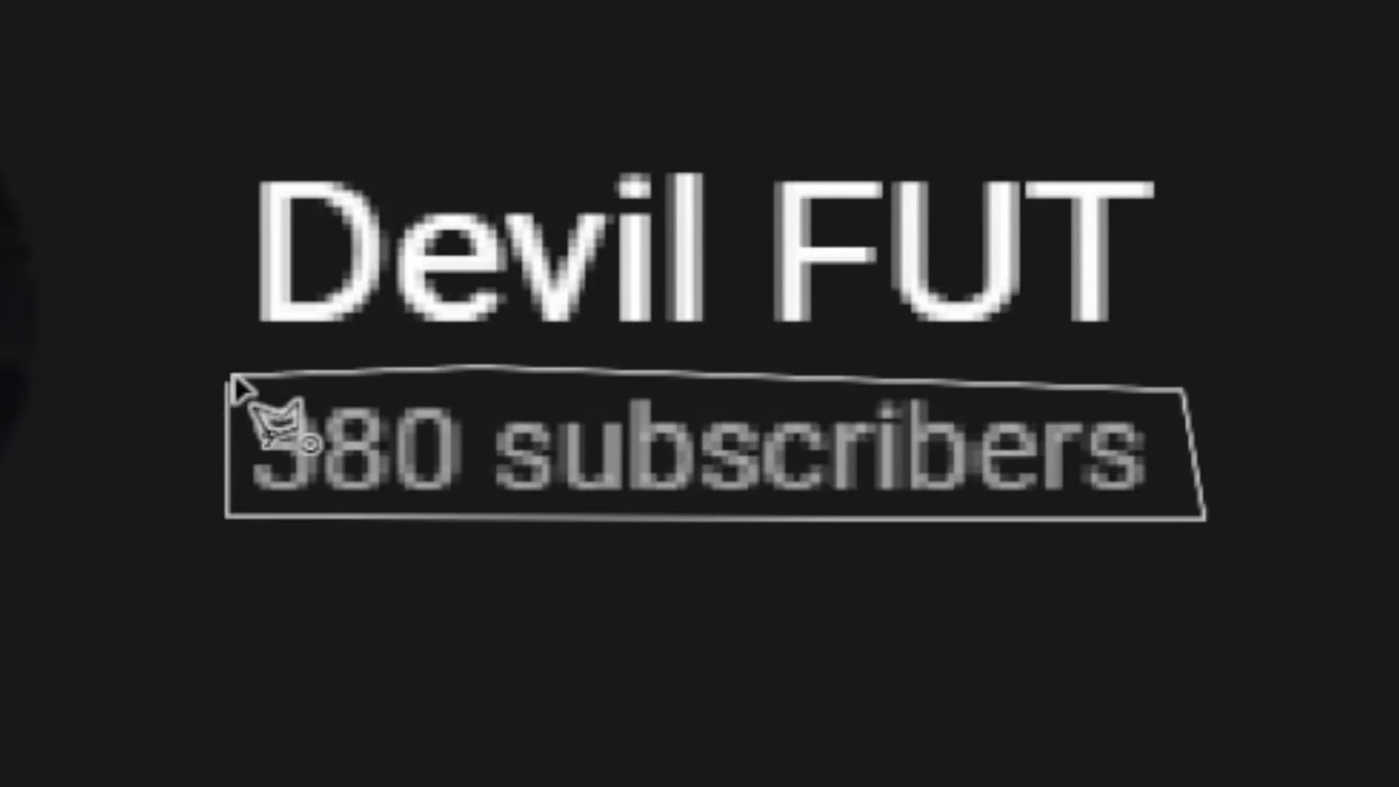
{"action": "left_click", "coordinate": [232, 377]}
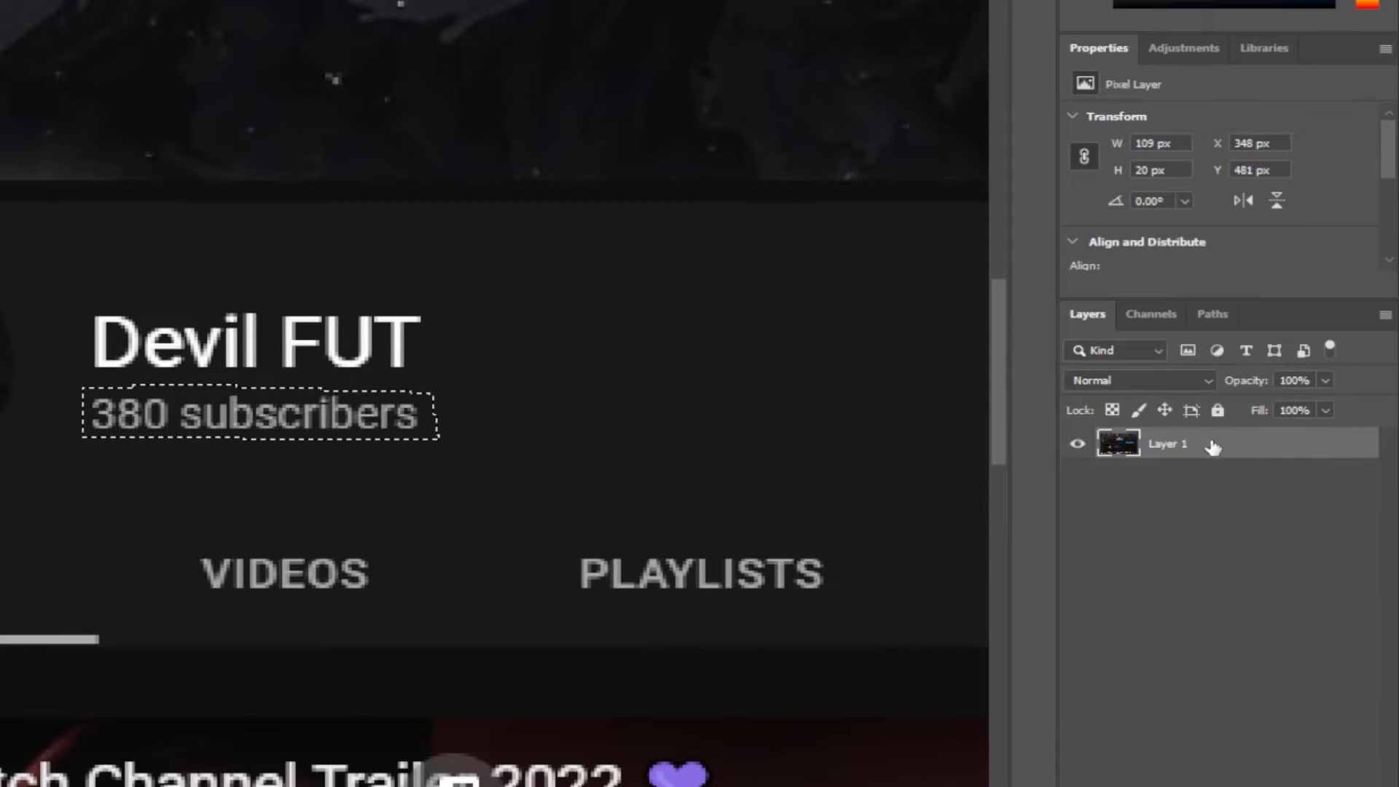
- Remove the selected subscriber text with a Content-Aware fill and clear the selection
{"action": "right_click", "coordinate": [325, 418]}
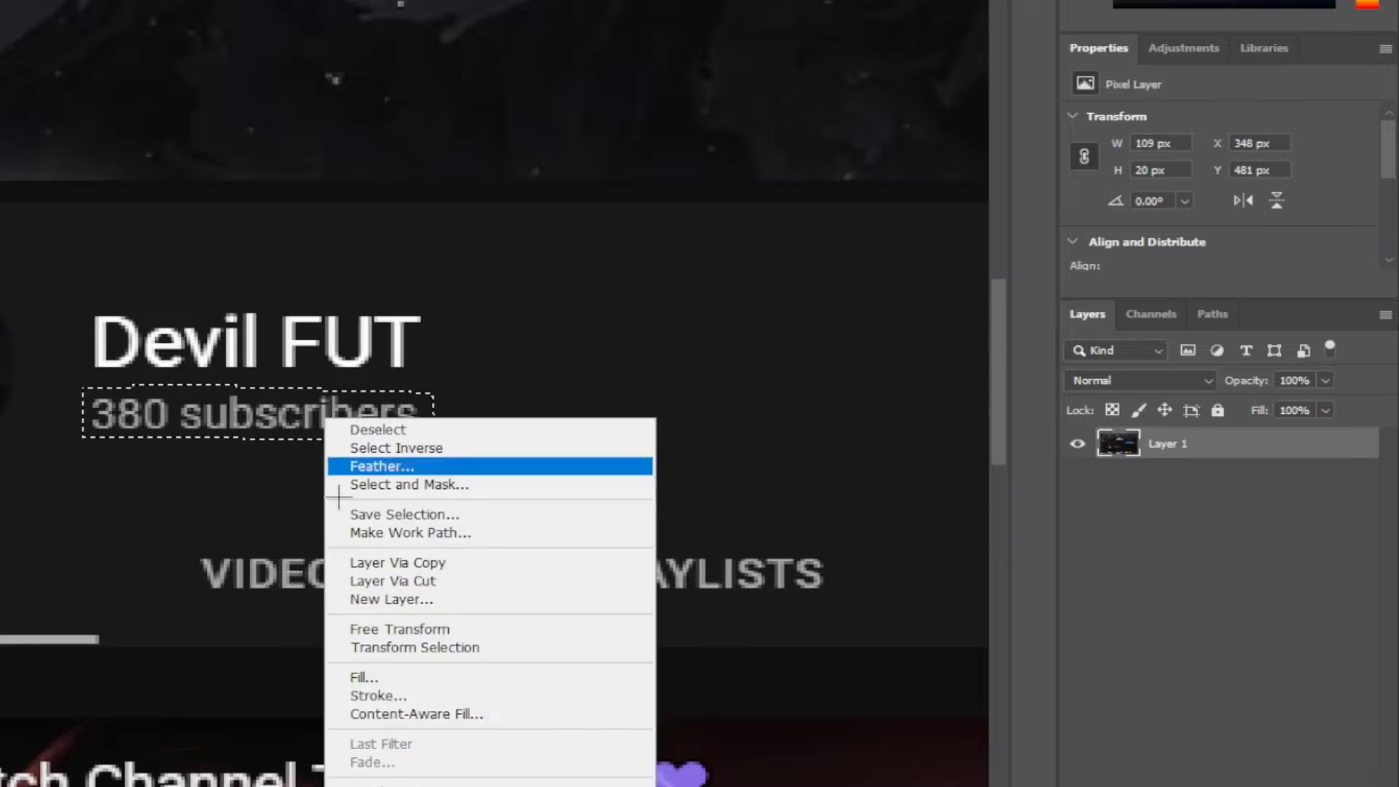
{"action": "left_click", "coordinate": [446, 677]}
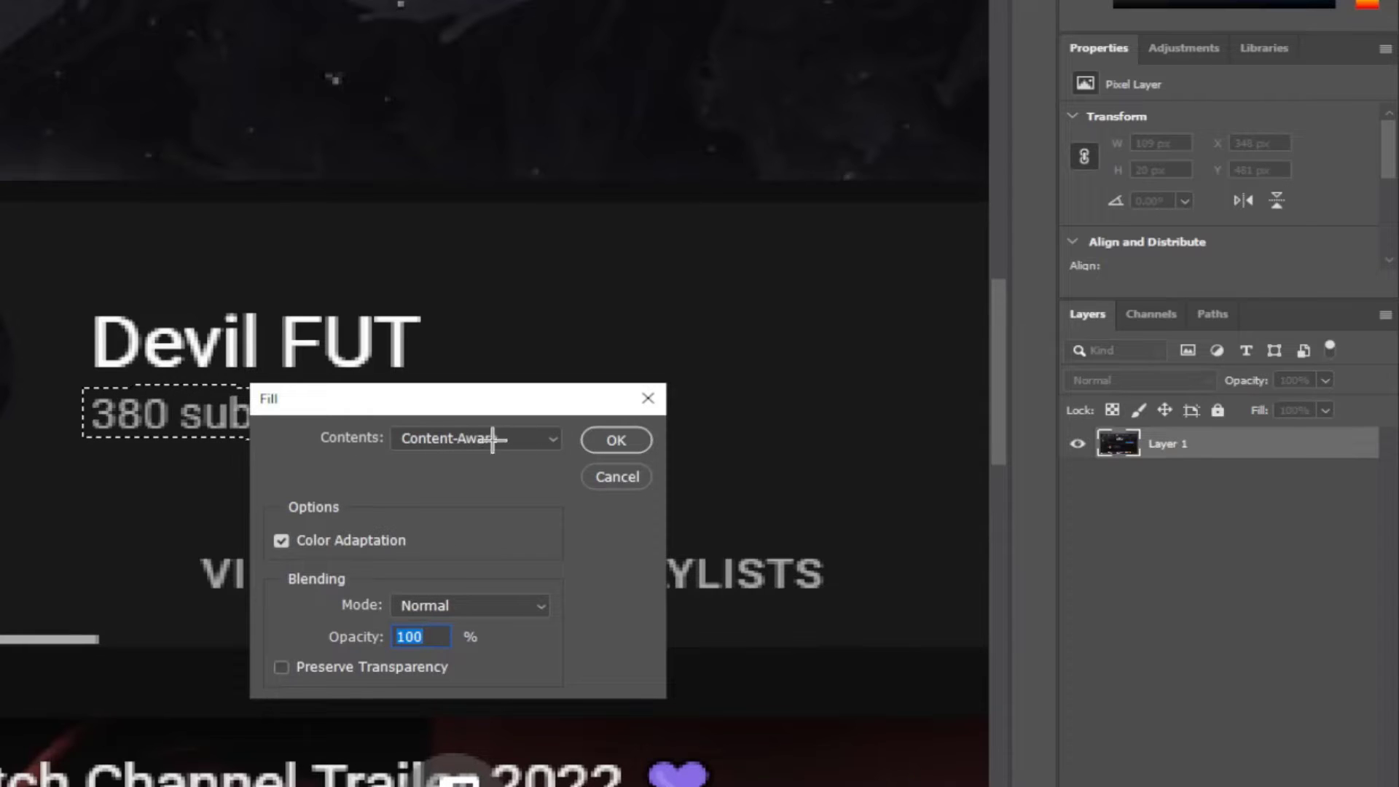
{"action": "left_click", "coordinate": [616, 441]}
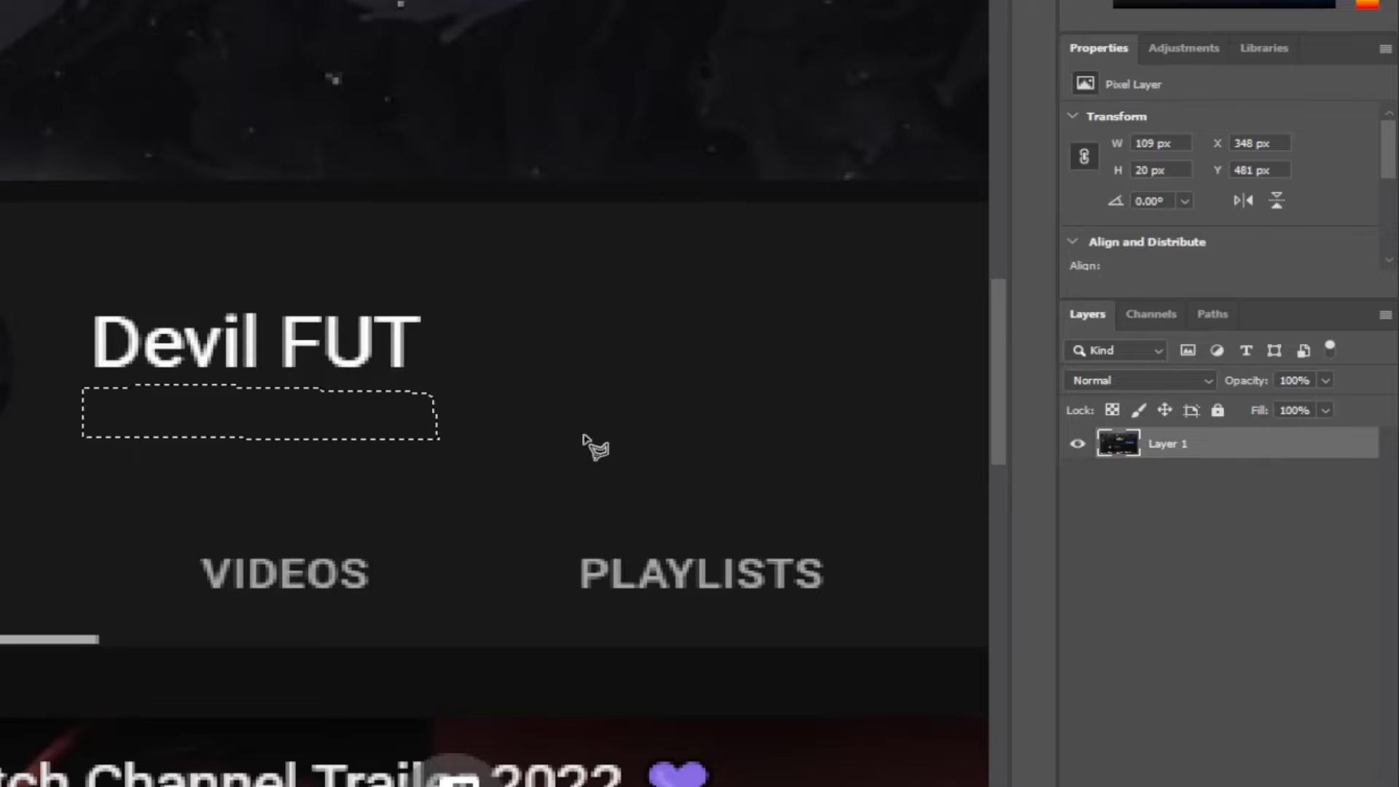
{"action": "key", "text": "ctrl+d"}
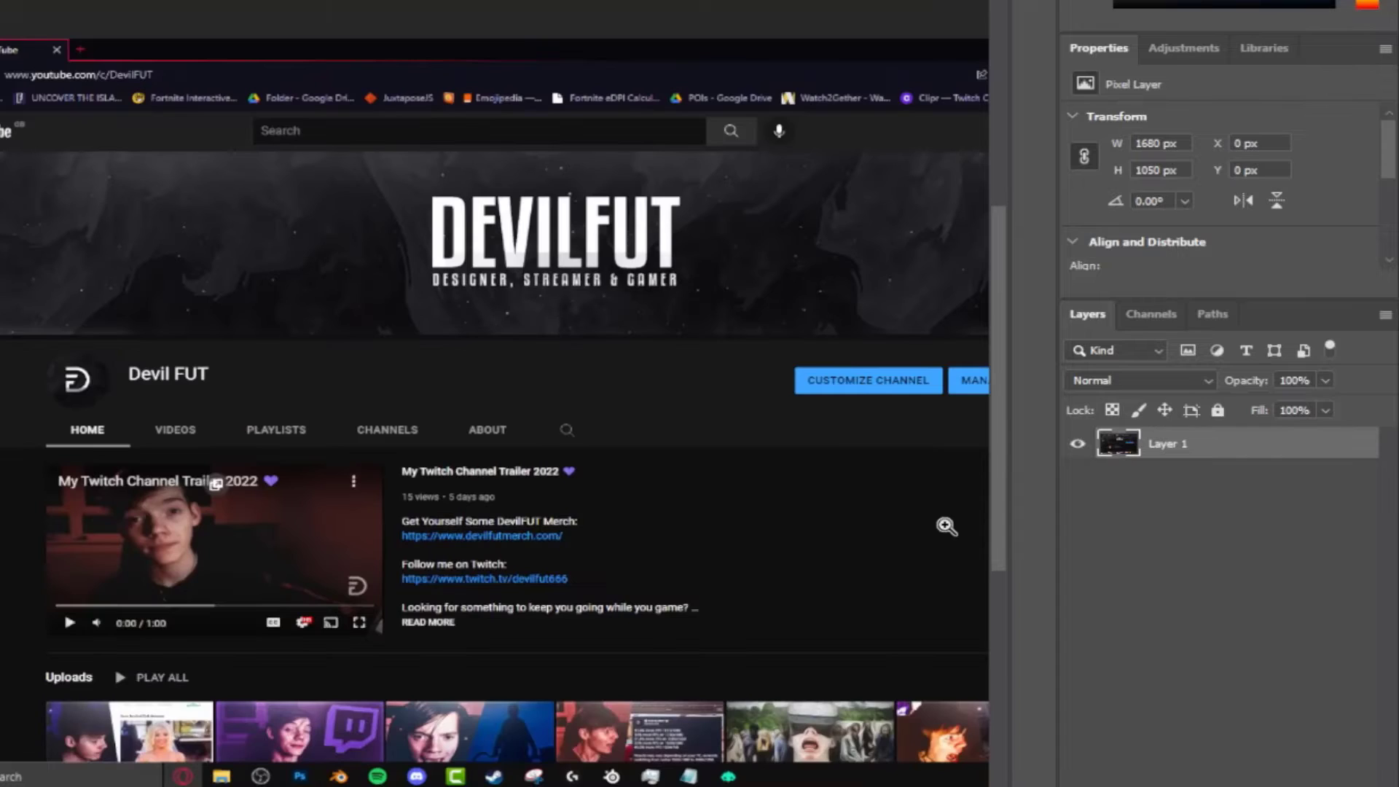
- Outline the CUSTOMIZE CHANNEL and MANAGE VIDEOS buttons together with a polygonal selection of about 358 by 56 px
{"action": "left_click_drag", "start_coordinate": [760, 409], "coordinate": [295, 391]}
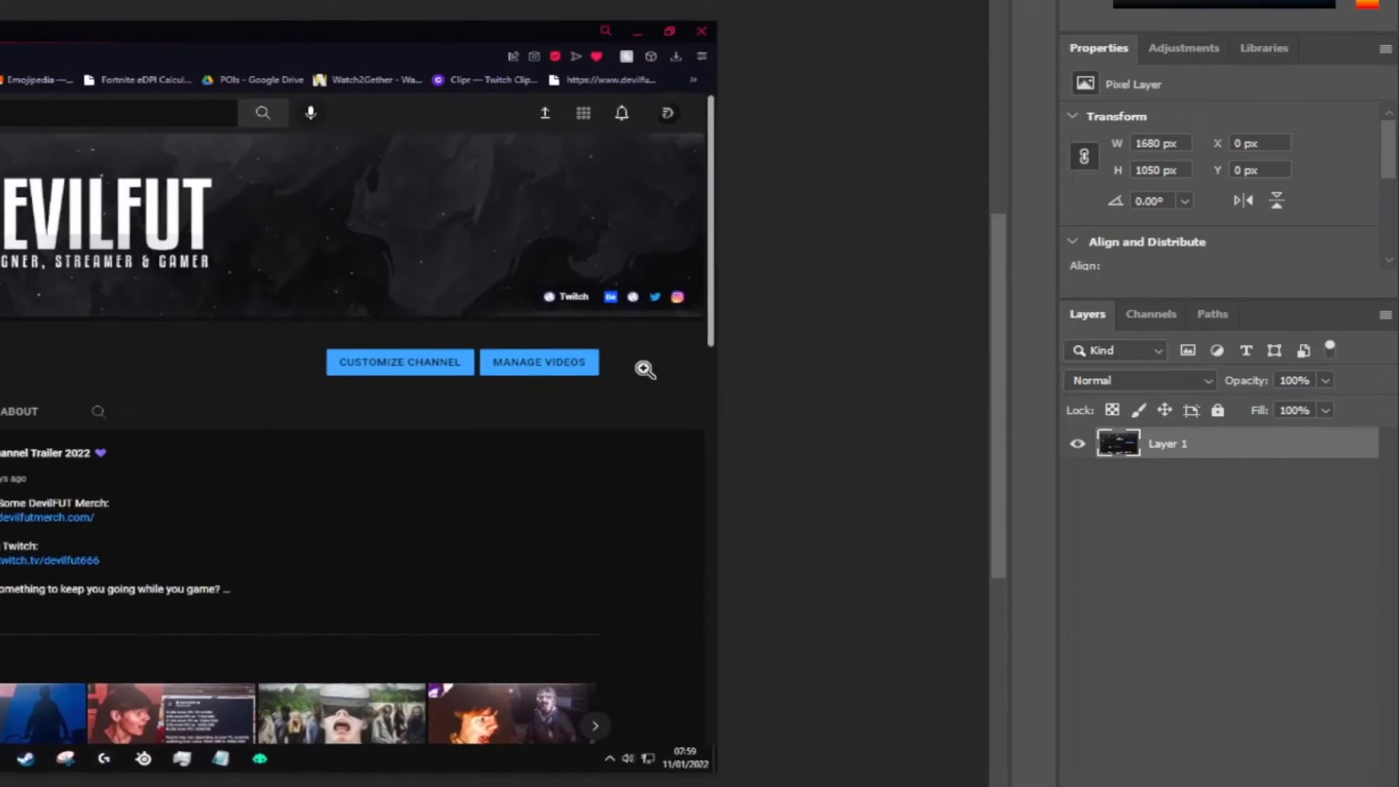
{"action": "left_click_drag", "start_coordinate": [643, 370], "coordinate": [721, 400]}
{"action": "left_click_drag", "start_coordinate": [306, 362], "coordinate": [504, 385]}
{"action": "left_click_drag", "start_coordinate": [504, 384], "coordinate": [433, 371]}
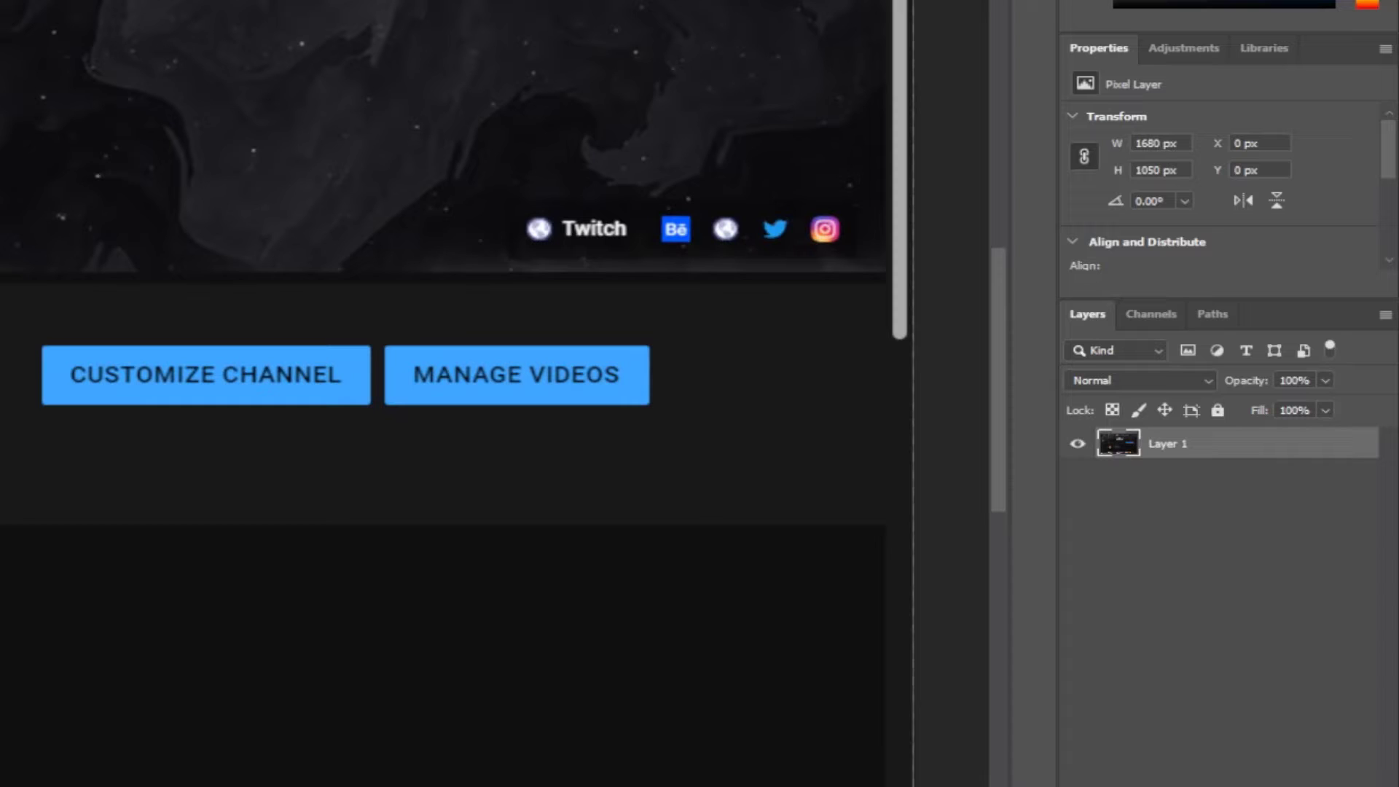
{"action": "left_click", "coordinate": [29, 335]}
{"action": "left_click", "coordinate": [32, 420]}
{"action": "left_click", "coordinate": [664, 413]}
{"action": "left_click", "coordinate": [659, 337]}
{"action": "left_click", "coordinate": [30, 334]}
- Erase both selected blue channel buttons with a Content-Aware fill and deselect
{"action": "right_click", "coordinate": [114, 376]}
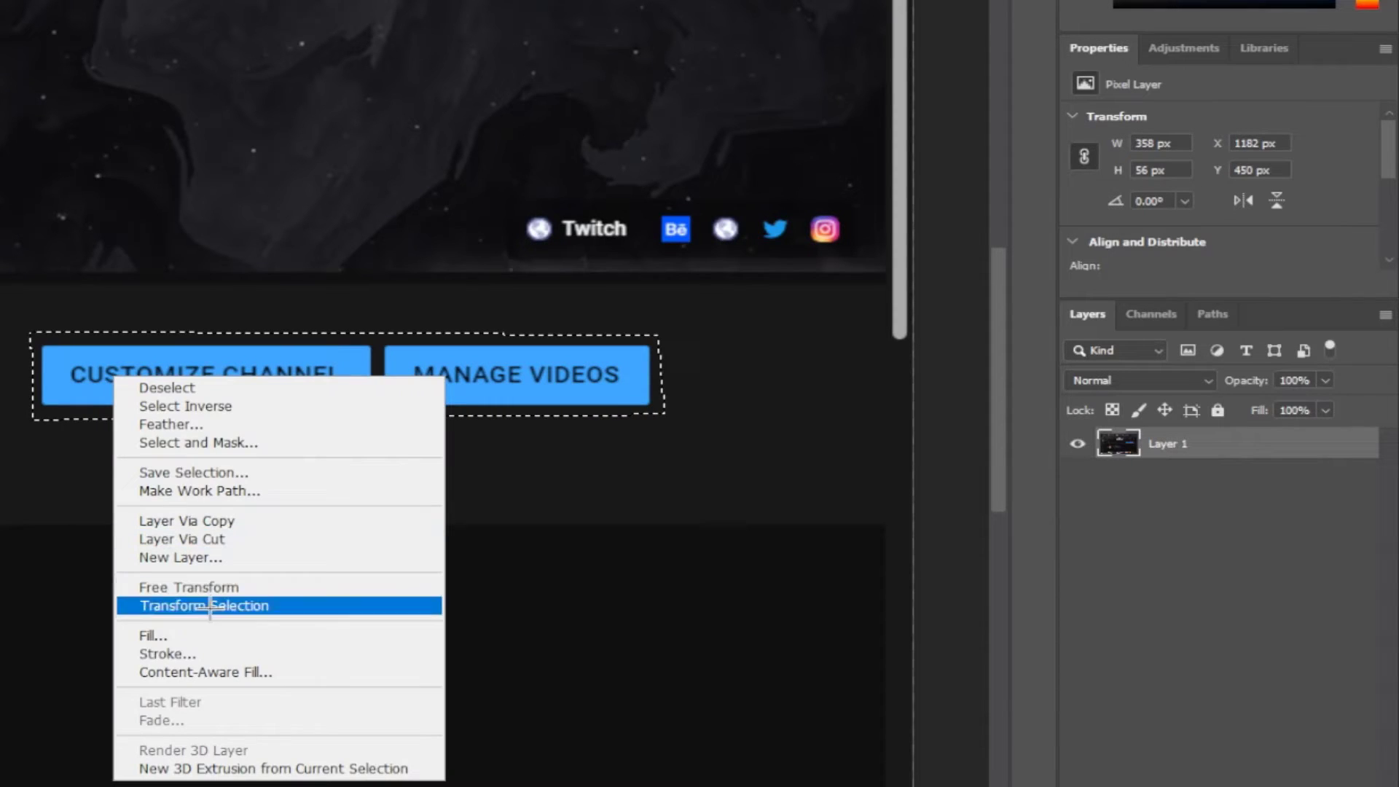
{"action": "left_click", "coordinate": [204, 637]}
{"action": "left_click", "coordinate": [614, 439]}
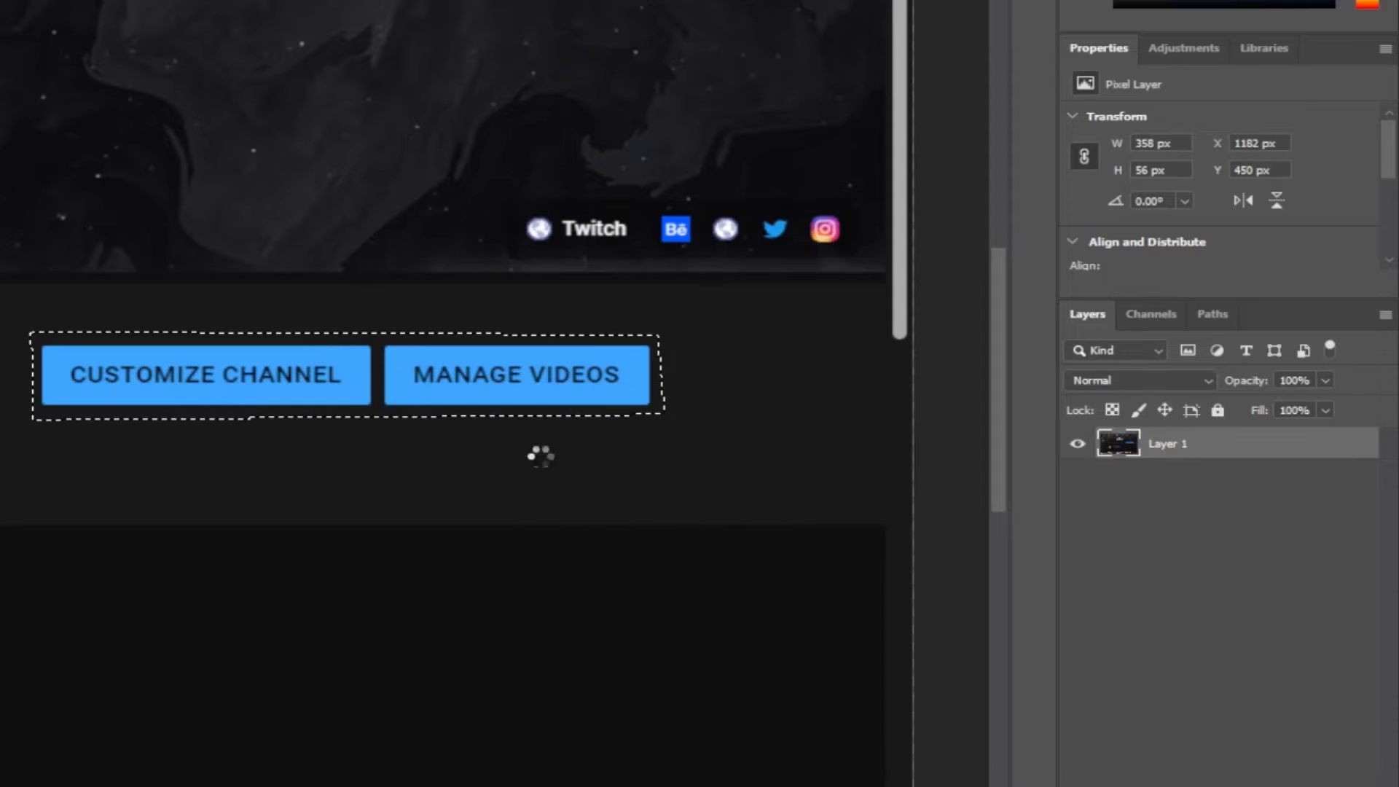
{"action": "key", "text": "ctrl+d"}
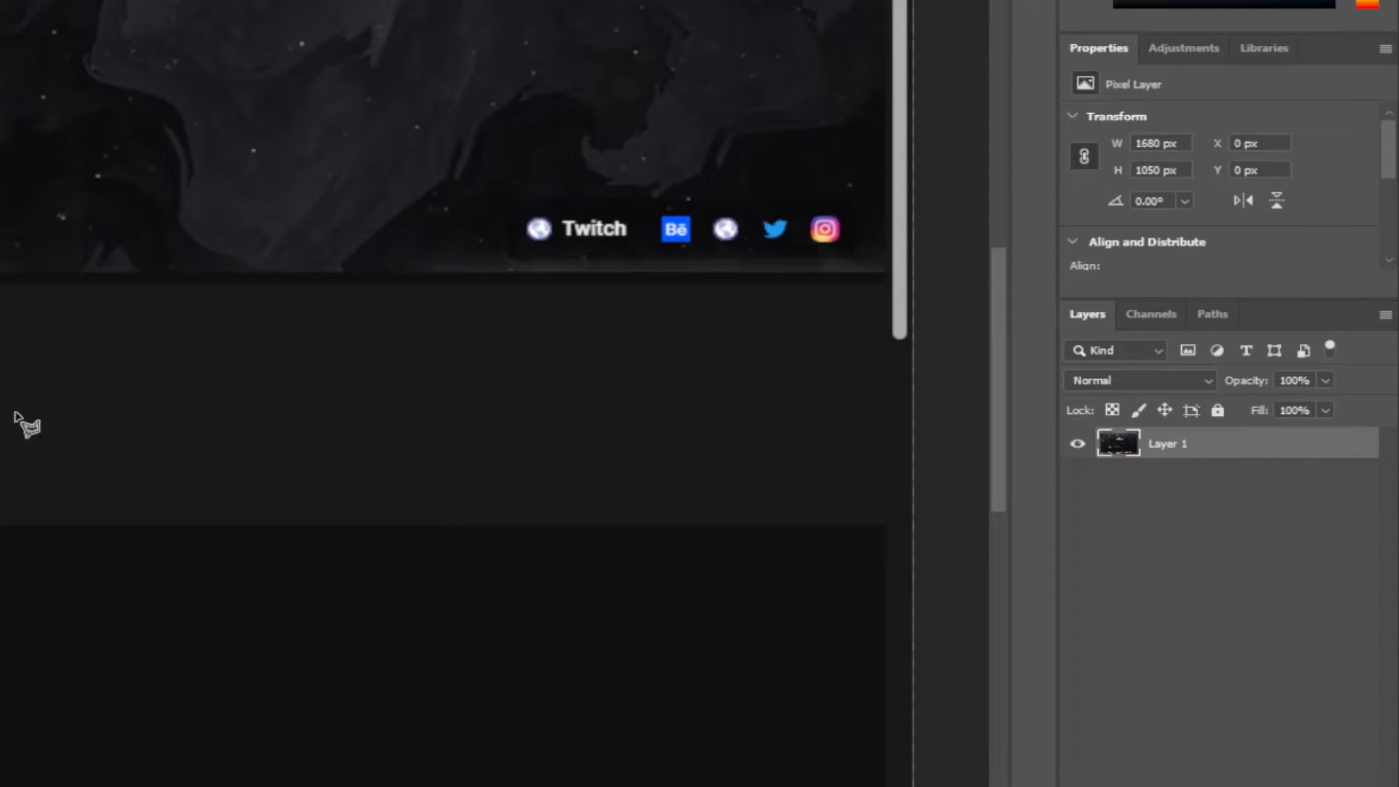
- Outline the Twitch link and social icons in the banner's corner with a polygonal selection of about 206 by 46 px
{"action": "scroll", "coordinate": [29, 350], "scroll_direction": "down", "scroll_amount": 5}
{"action": "right_click", "coordinate": [1, 430]}
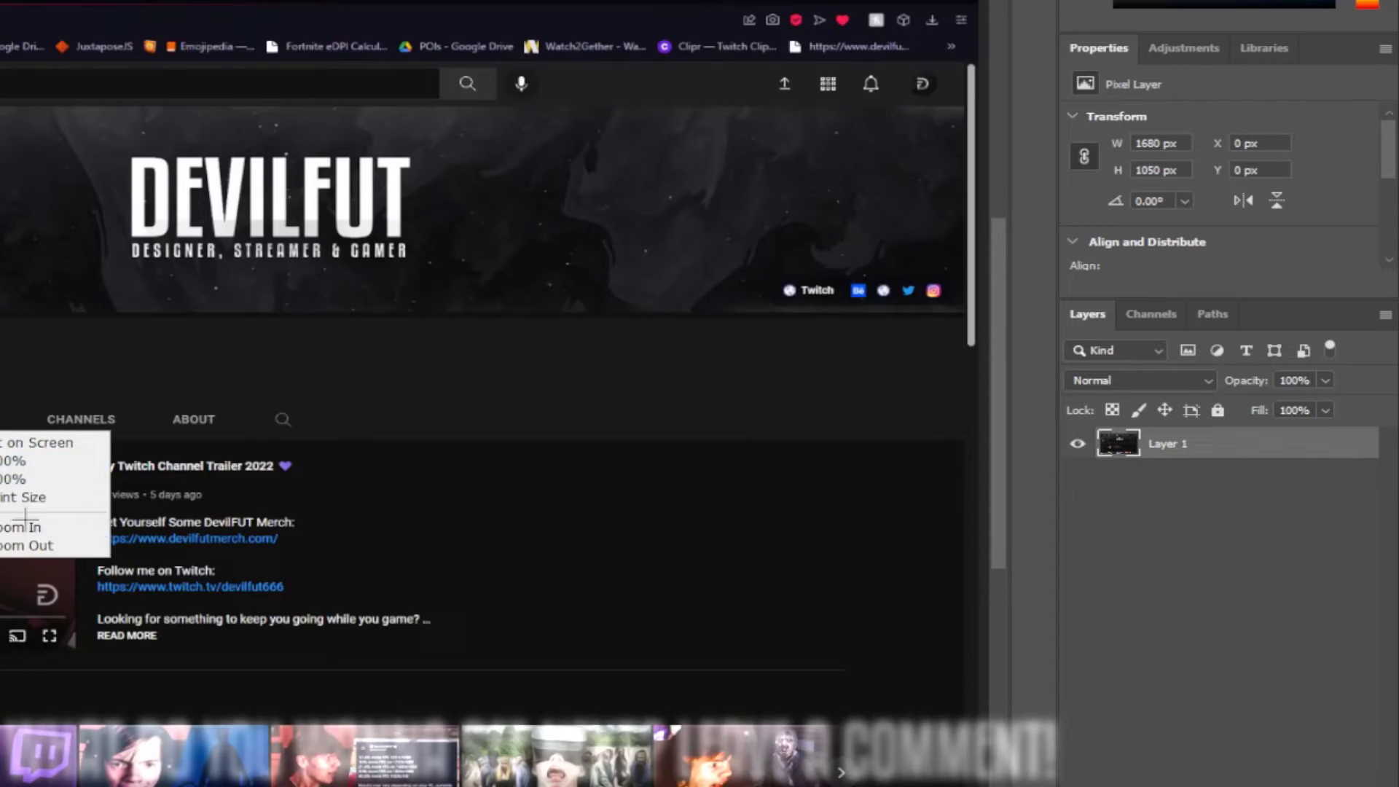
{"action": "left_click", "coordinate": [35, 543]}
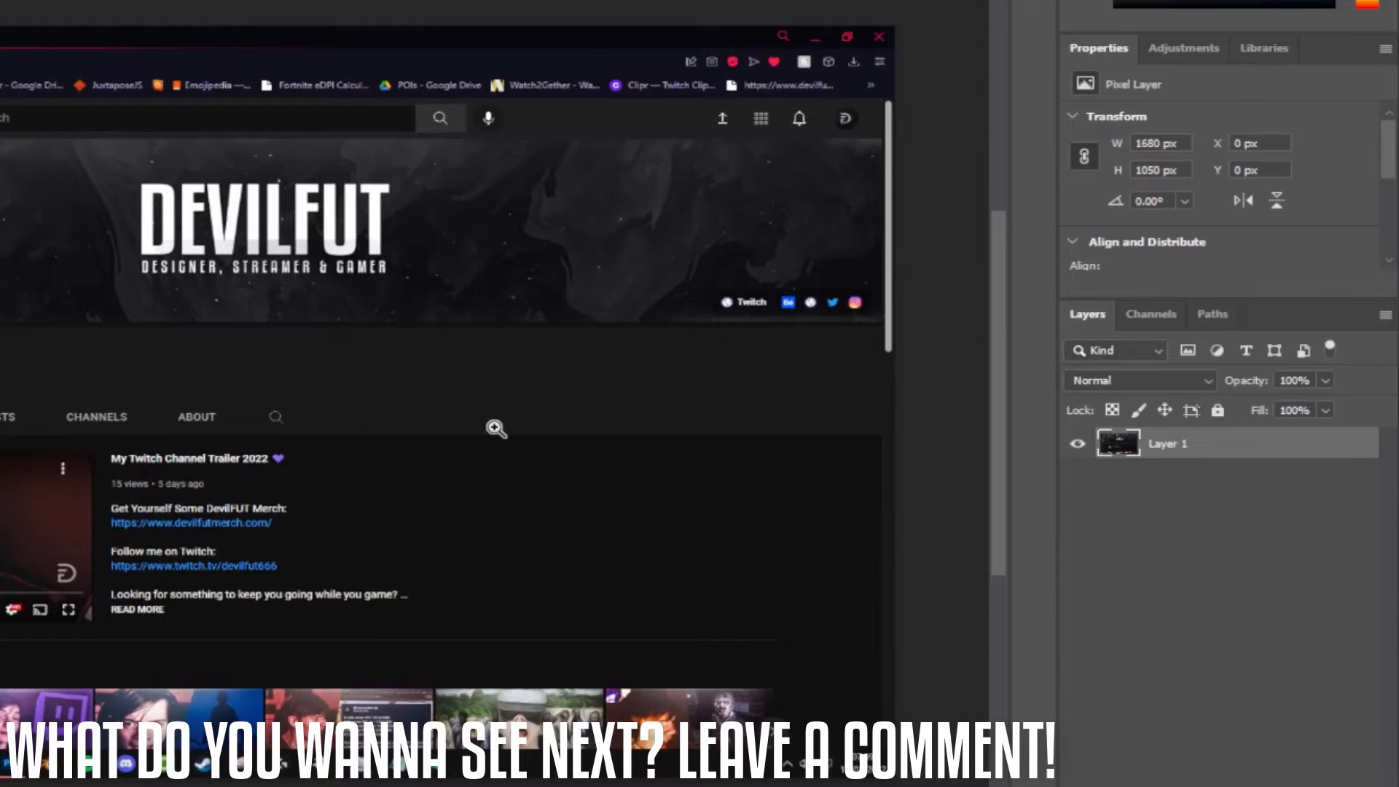
{"action": "left_click_drag", "start_coordinate": [791, 289], "coordinate": [900, 325]}
{"action": "left_click_drag", "start_coordinate": [769, 327], "coordinate": [416, 330]}
{"action": "left_click_drag", "start_coordinate": [481, 357], "coordinate": [524, 360]}
{"action": "left_click_drag", "start_coordinate": [545, 344], "coordinate": [492, 357]}
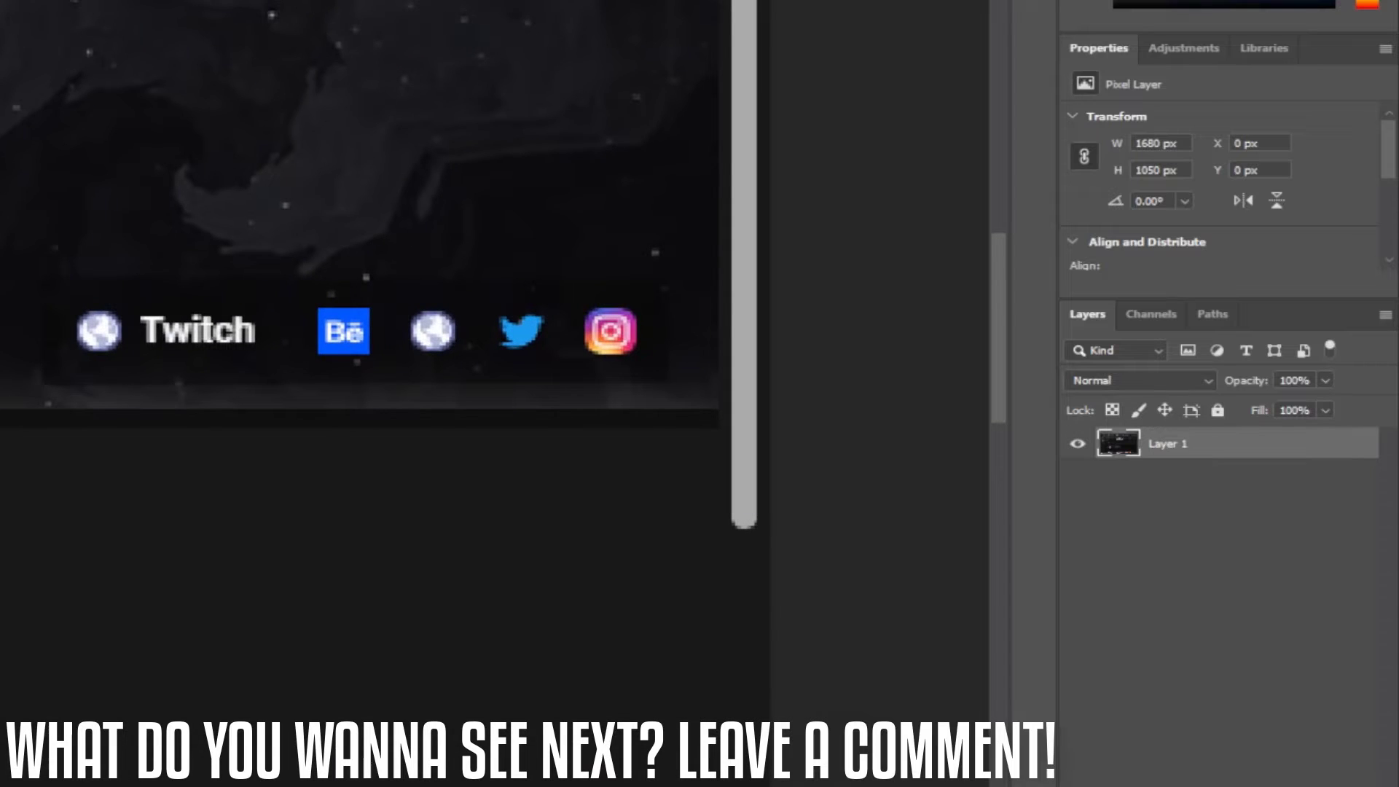
{"action": "left_click_drag", "start_coordinate": [31, 273], "coordinate": [247, 390]}
- Replace the selected social links with a Content-Aware fill and drop the selection
{"action": "key", "text": "shift+F5"}
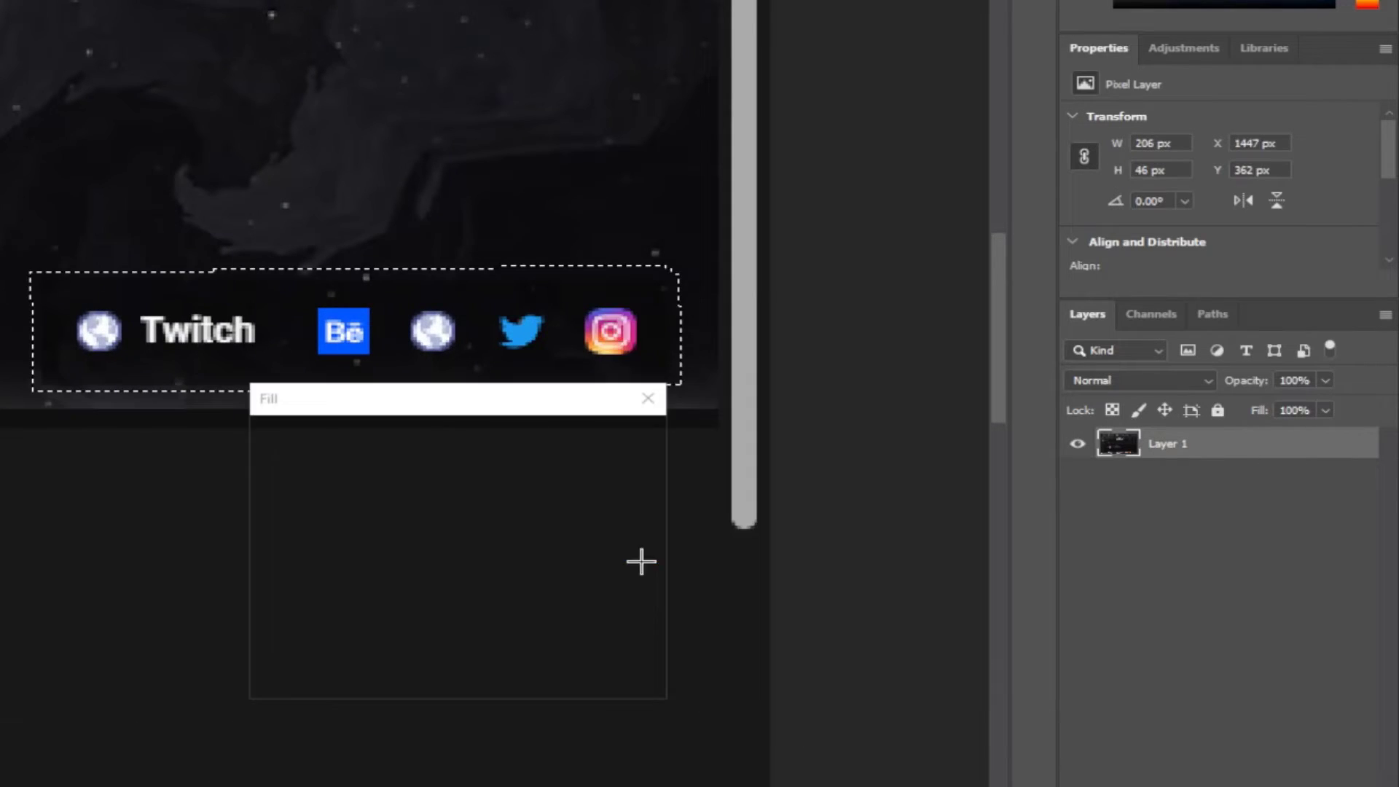
{"action": "left_click", "coordinate": [619, 440]}
{"action": "key", "text": "ctrl+d"}
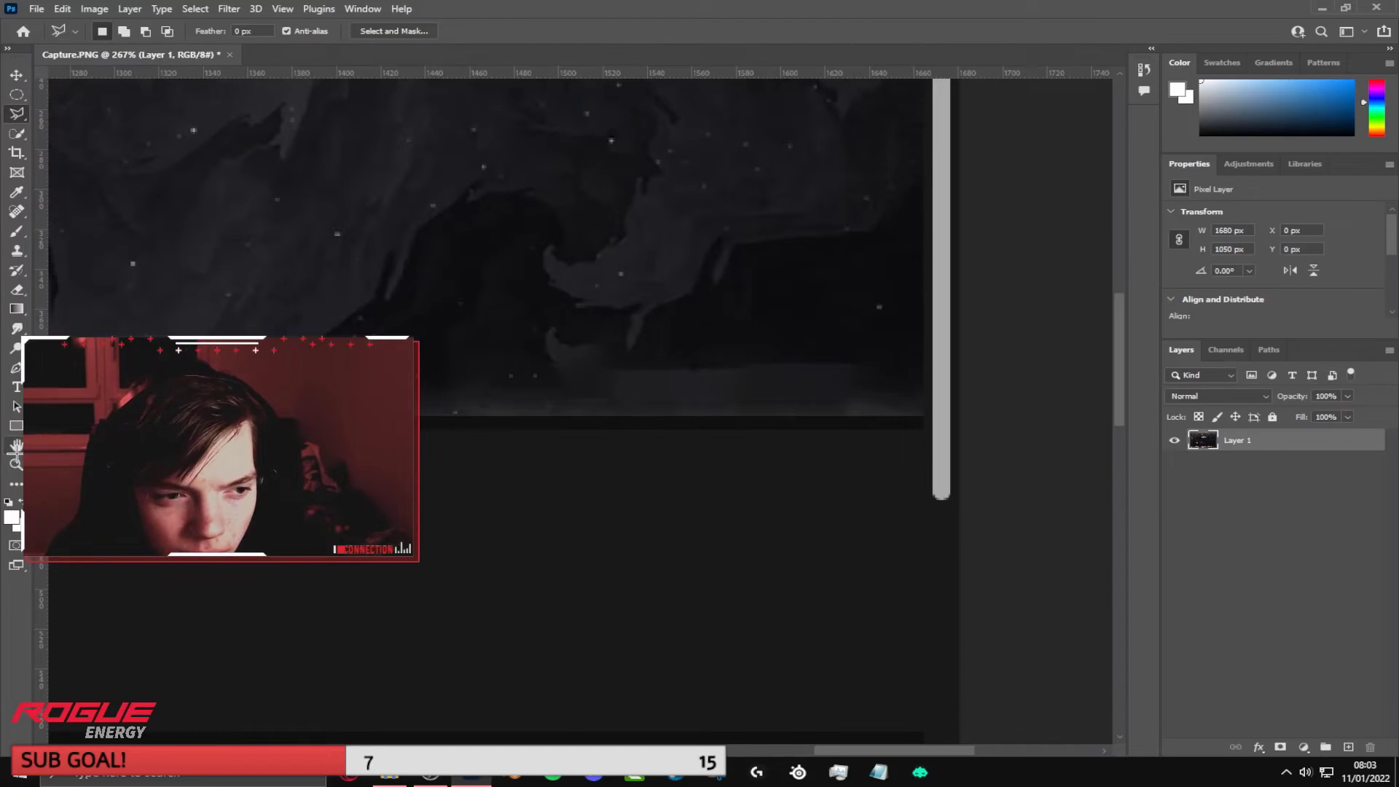
- Blend the leftover patch along the banner's lower-right edge using the Spot Healing Brush at 38 px
{"action": "left_click", "coordinate": [16, 464]}
{"action": "key", "text": "ctrl+0"}
{"action": "right_click", "coordinate": [425, 451]}
{"action": "left_click", "coordinate": [474, 534]}
{"action": "left_click_drag", "start_coordinate": [664, 446], "coordinate": [651, 392]}
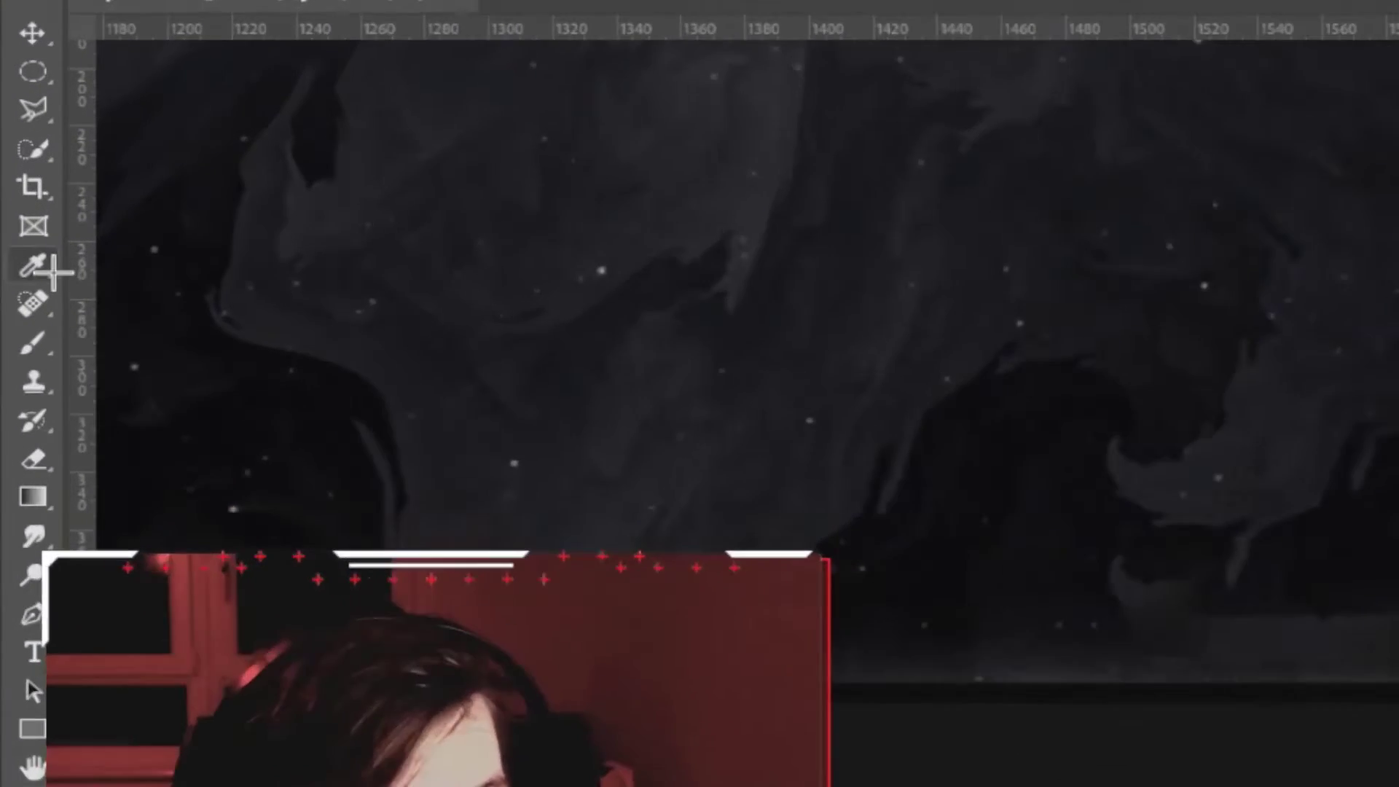
{"action": "right_click", "coordinate": [18, 209]}
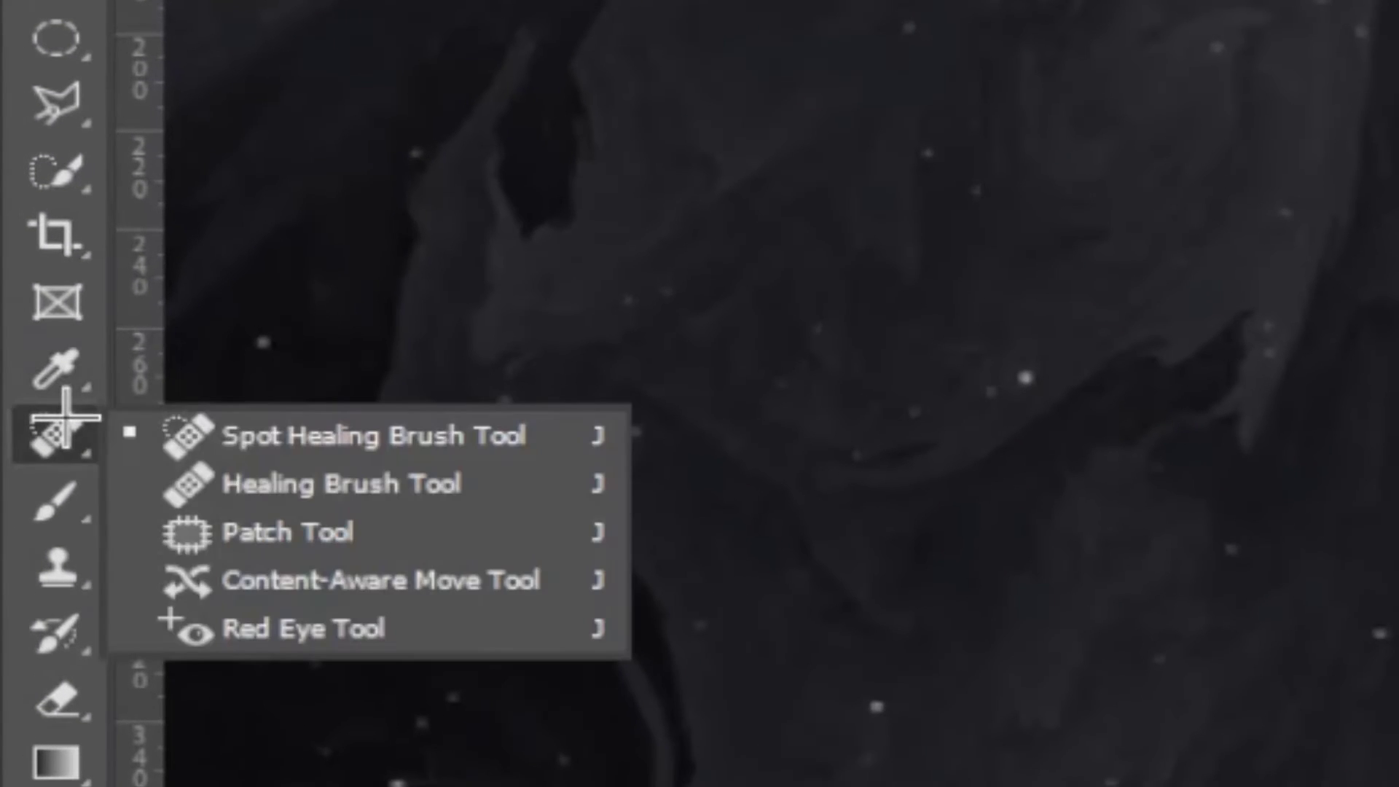
{"action": "left_click", "coordinate": [303, 433]}
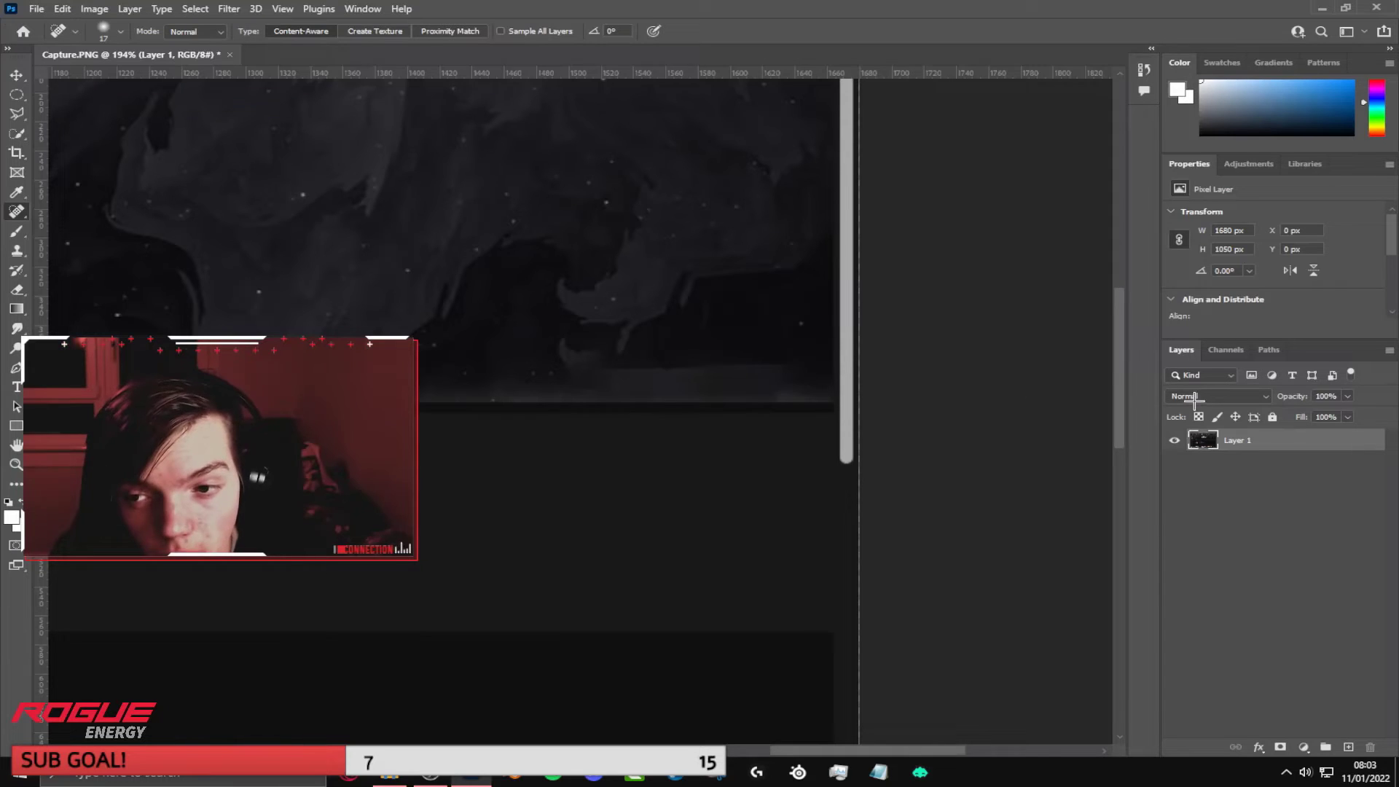
{"action": "right_click", "coordinate": [642, 359]}
{"action": "left_click", "coordinate": [693, 386]}
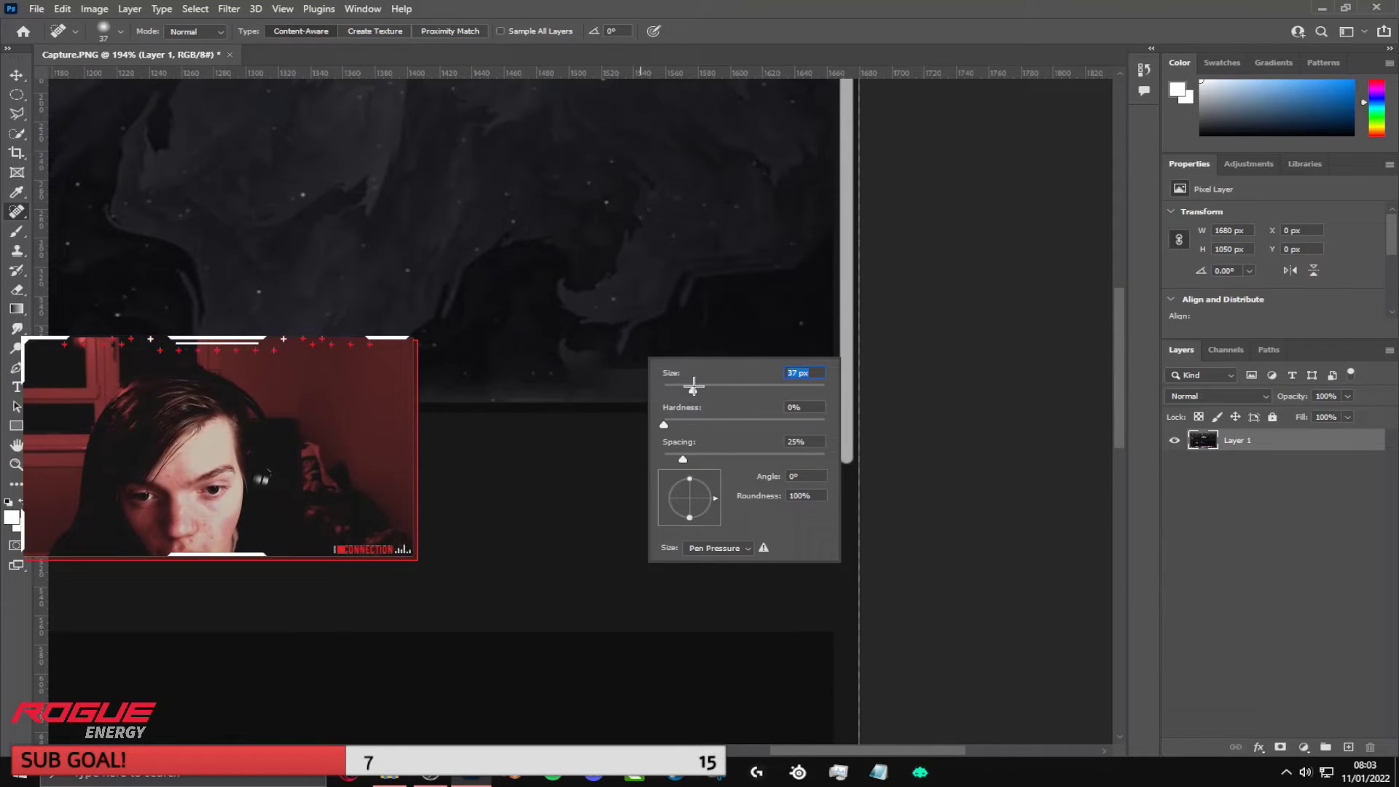
{"action": "key", "text": "Return"}
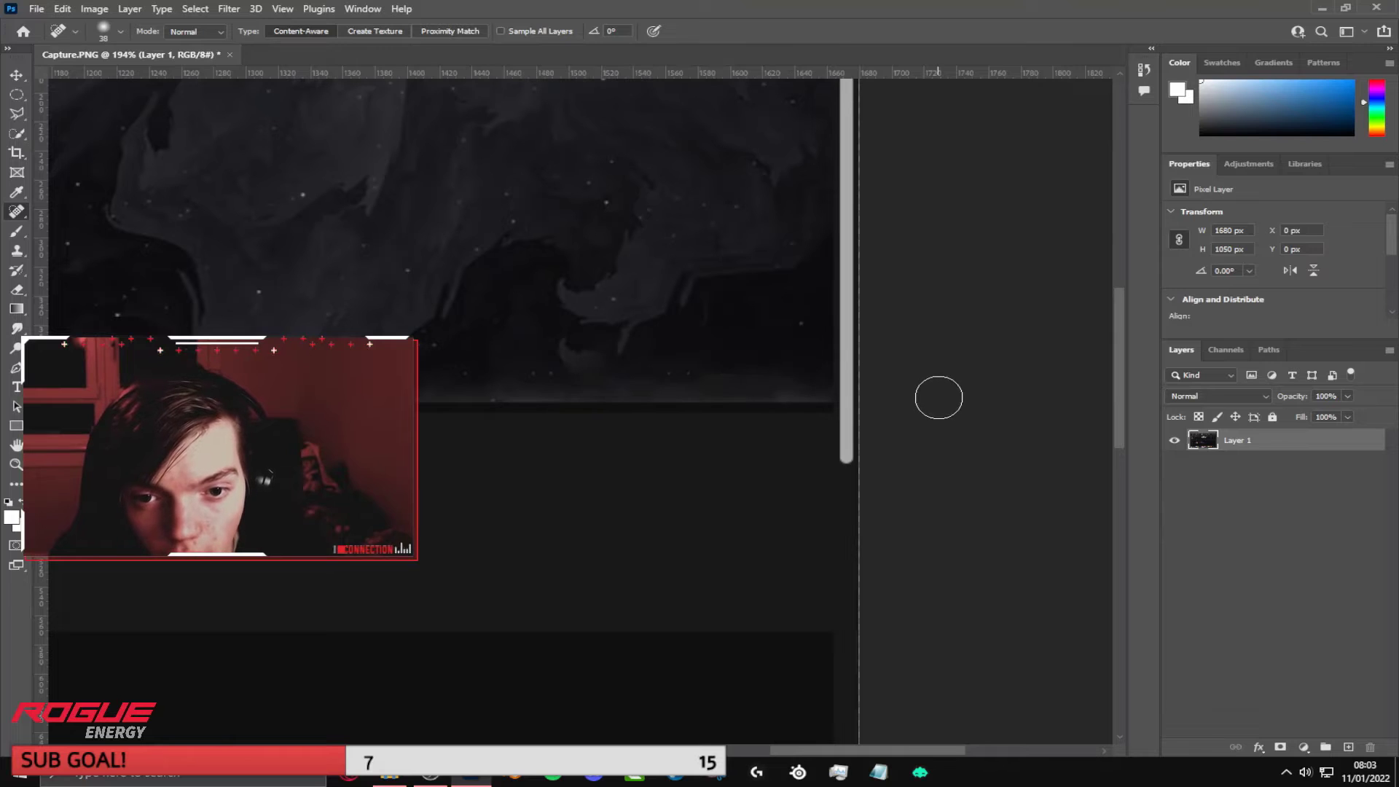
{"action": "mouse_move", "coordinate": [590, 364]}
{"action": "left_mouse_down"}
{"action": "mouse_move", "coordinate": [792, 369]}
{"action": "mouse_move", "coordinate": [825, 396]}
{"action": "mouse_move", "coordinate": [757, 374]}
{"action": "mouse_move", "coordinate": [566, 375]}
{"action": "mouse_move", "coordinate": [818, 374]}
{"action": "left_mouse_up"}
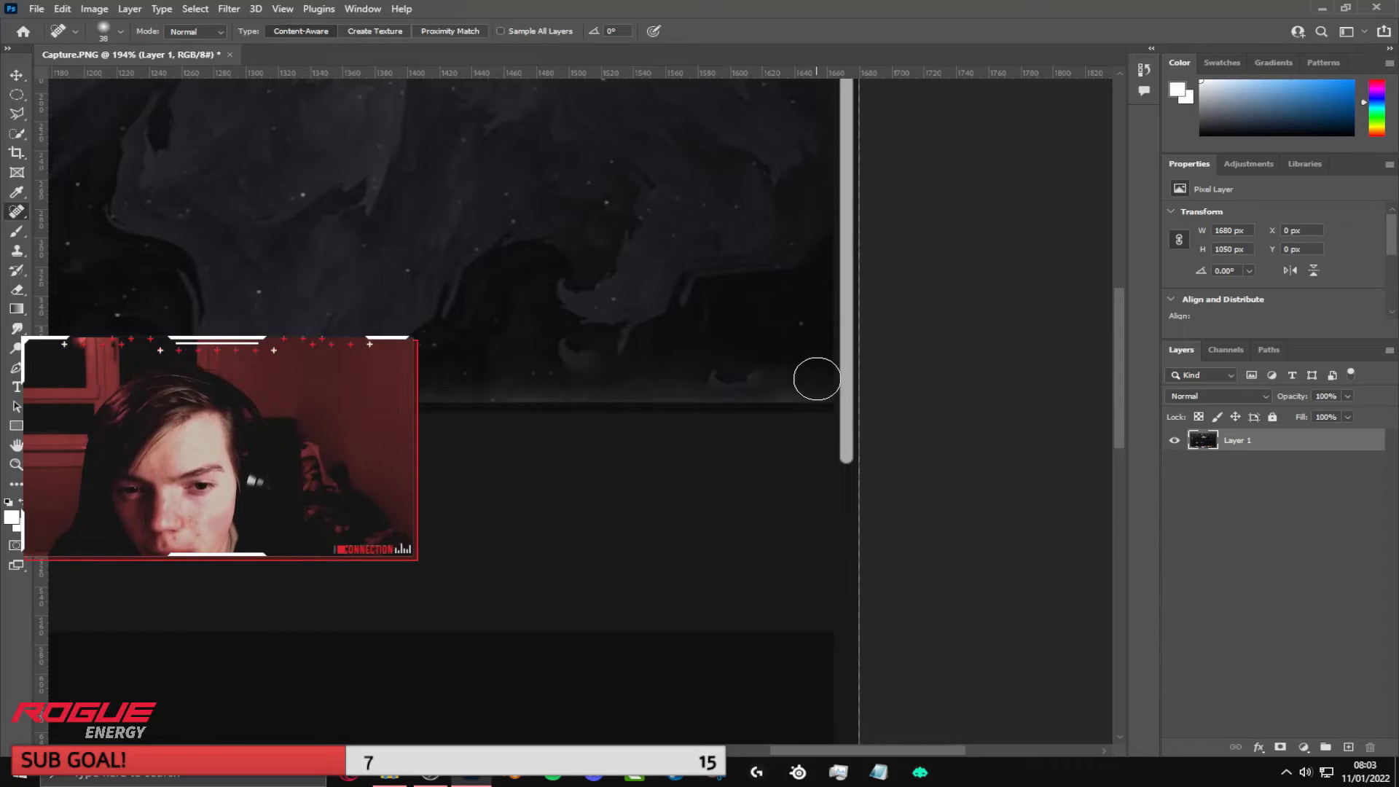
- Switch to the Clone Stamp tool and set its brush size to 29 px beside the search icon next to ABOUT
{"action": "key", "text": "z"}
{"action": "left_click_drag", "start_coordinate": [511, 431], "coordinate": [471, 523]}
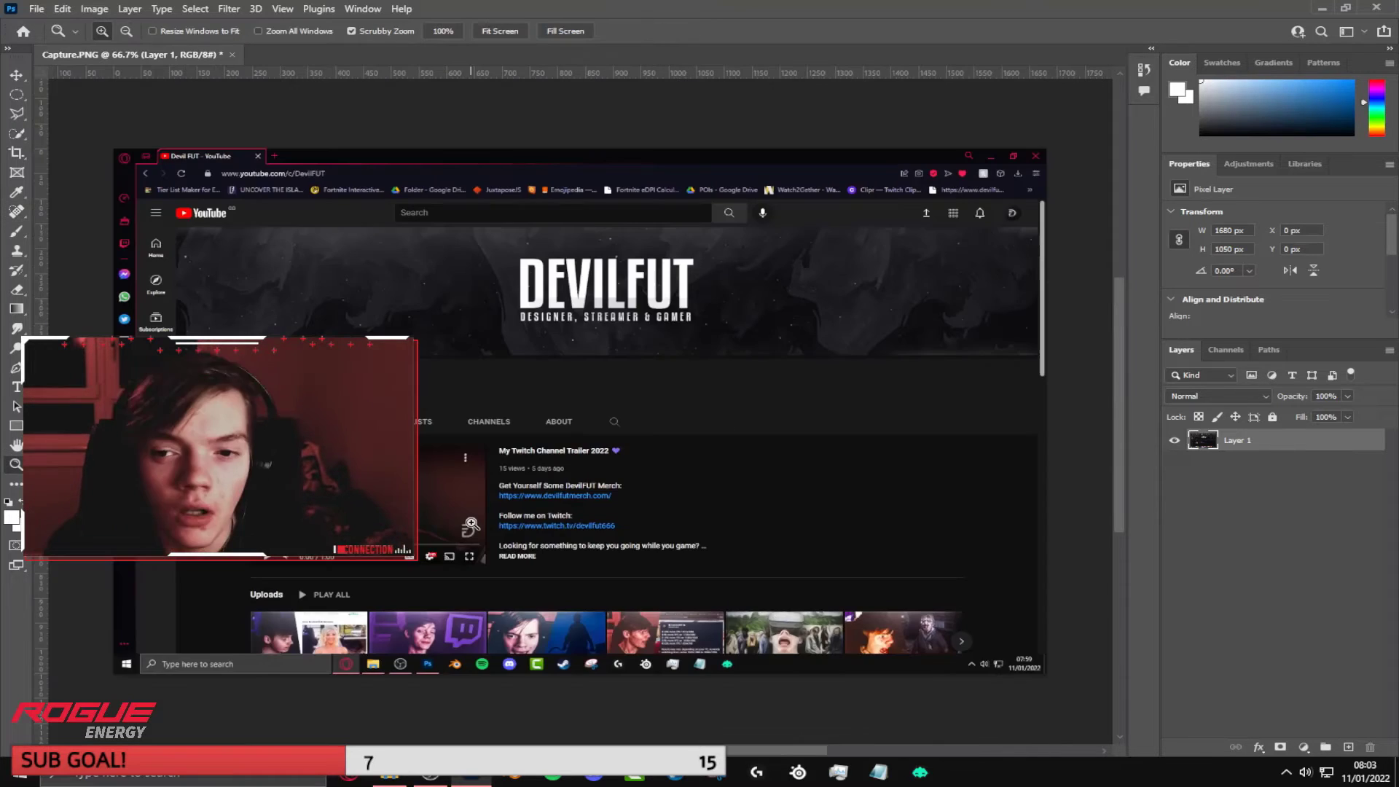
{"action": "left_click_drag", "start_coordinate": [566, 445], "coordinate": [854, 375]}
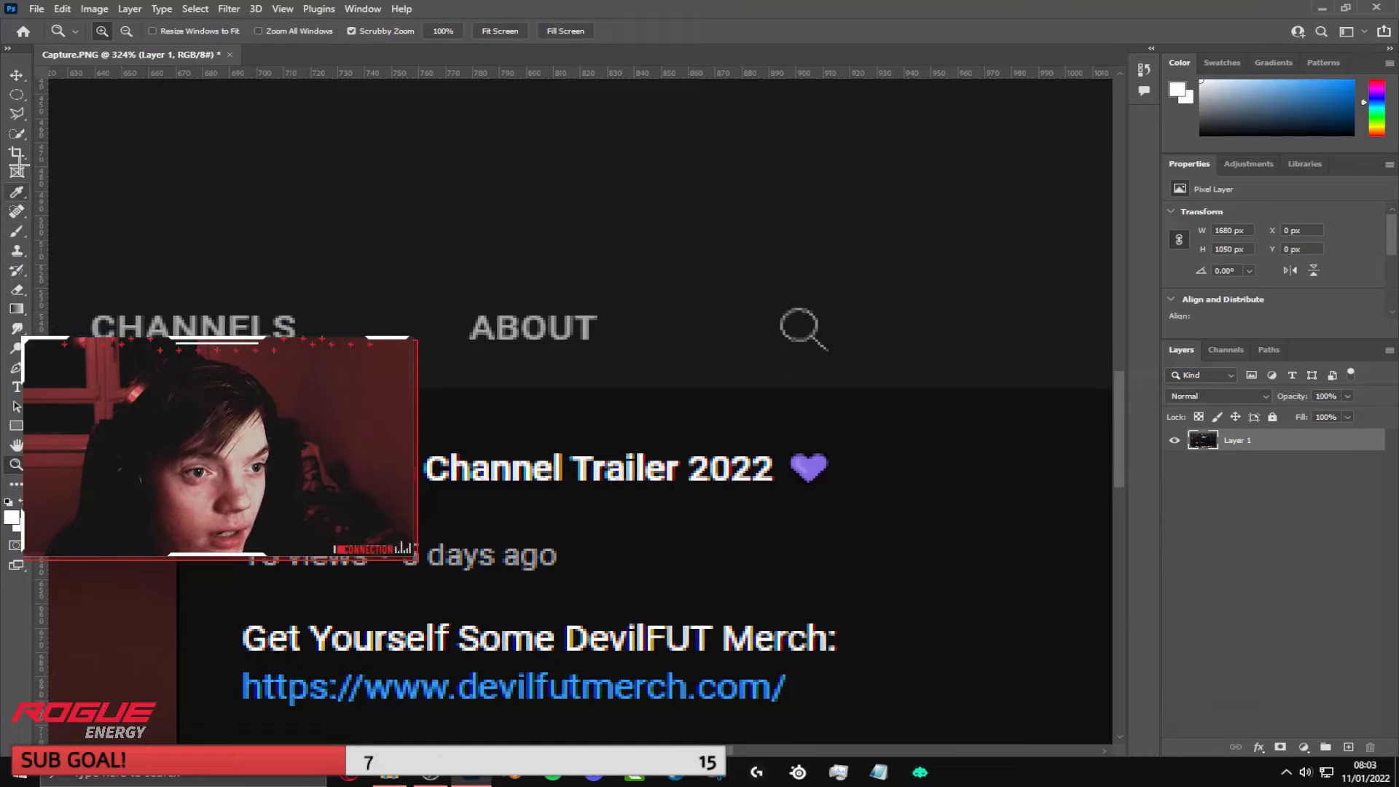
{"action": "right_click", "coordinate": [16, 195]}
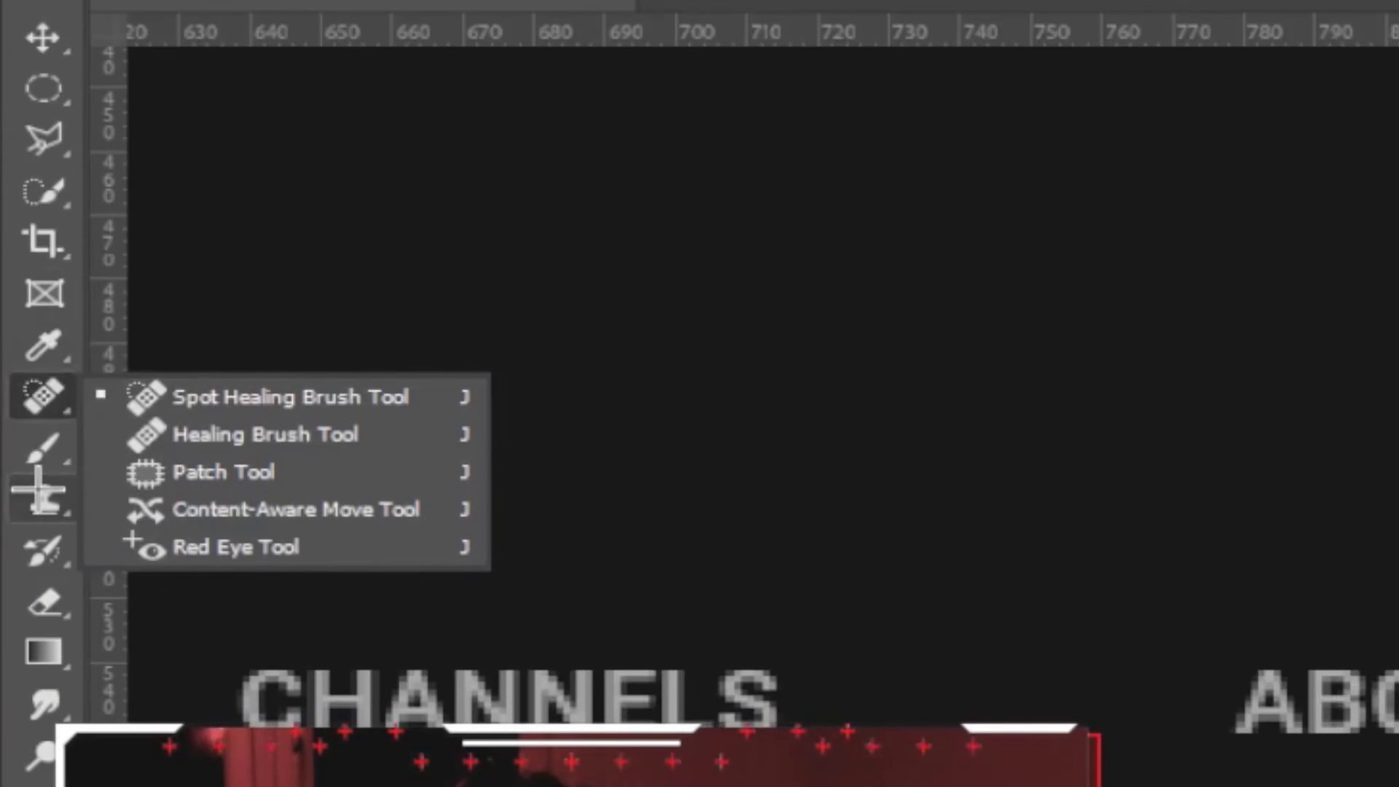
{"action": "right_click", "coordinate": [39, 494]}
{"action": "left_click", "coordinate": [263, 501]}
{"action": "left_click_drag", "start_coordinate": [821, 784], "coordinate": [1026, 698]}
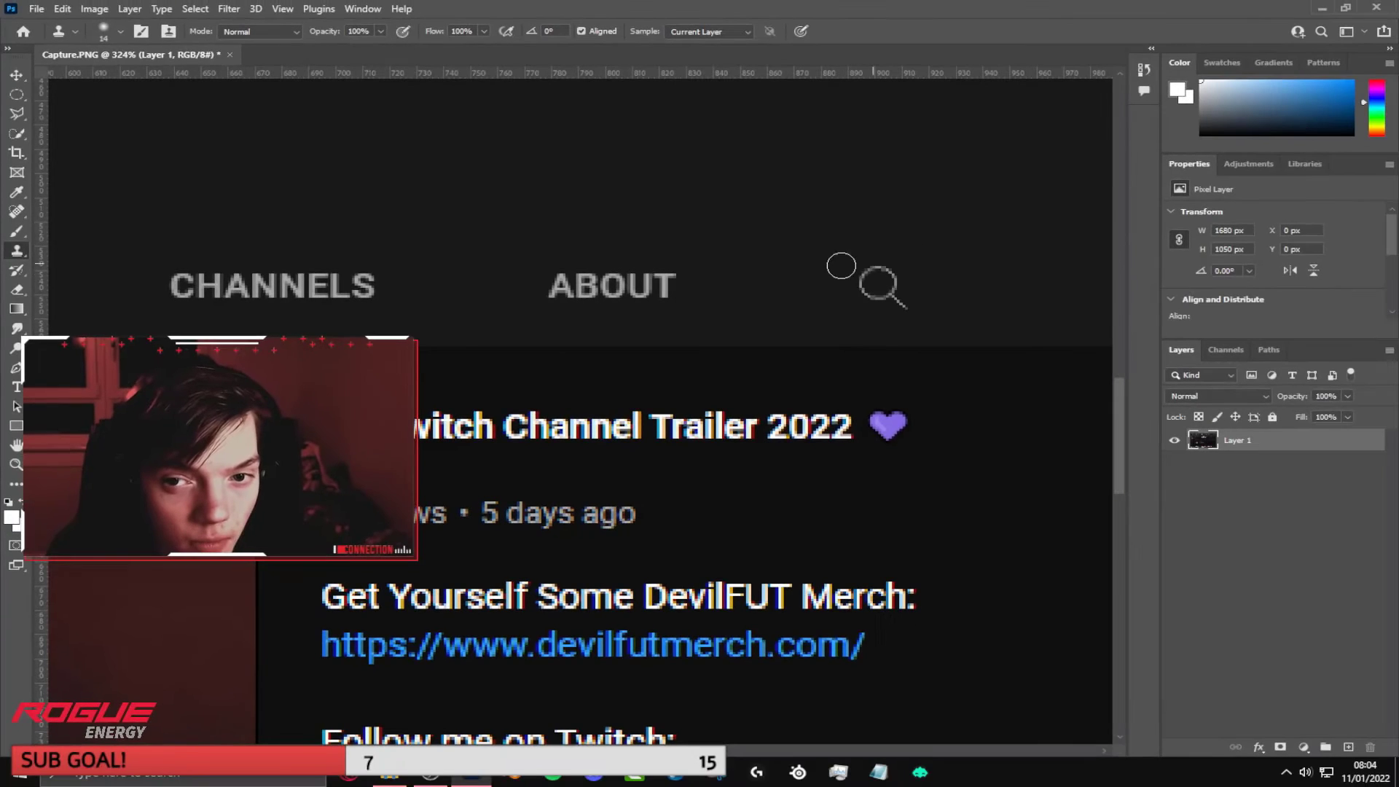
{"action": "right_click", "coordinate": [841, 266]}
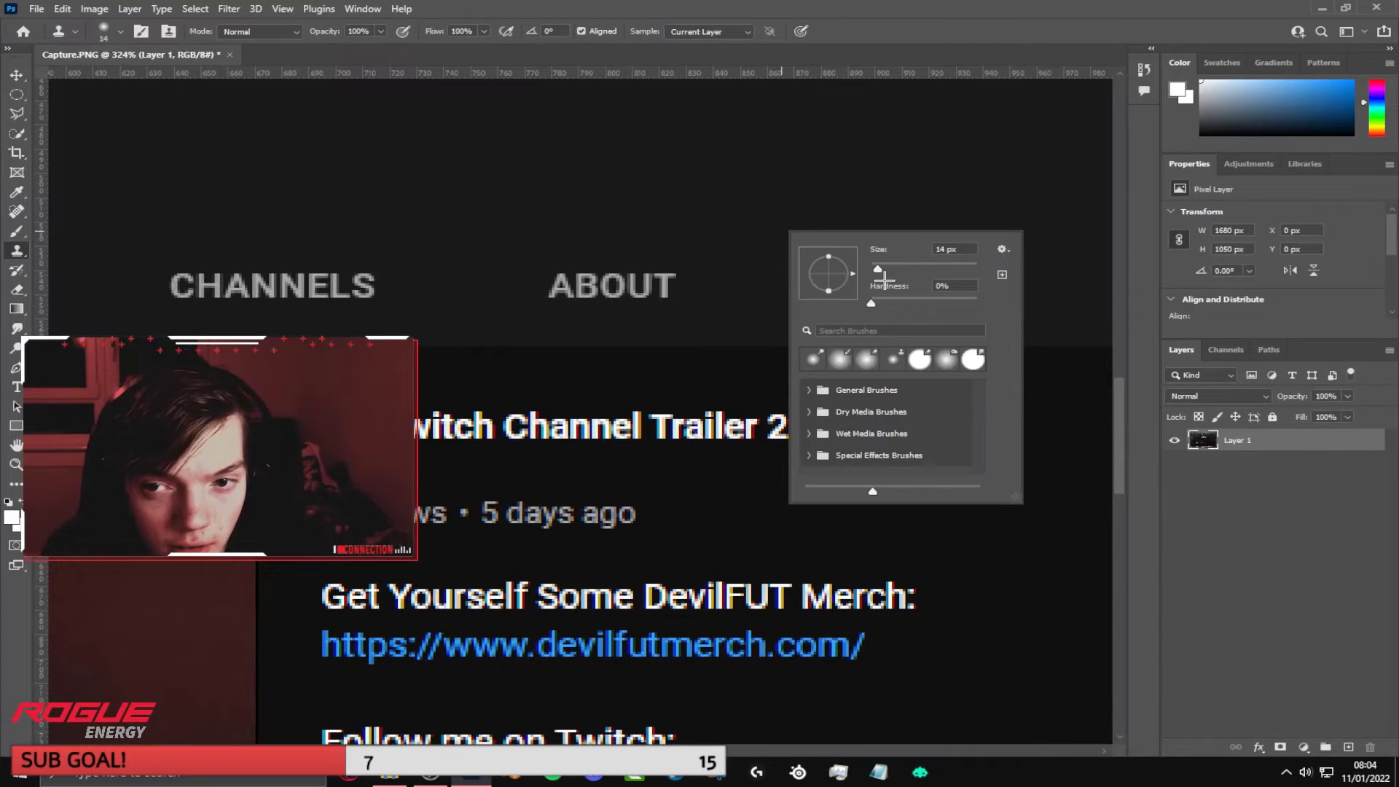
{"action": "left_click_drag", "start_coordinate": [878, 269], "coordinate": [888, 267]}
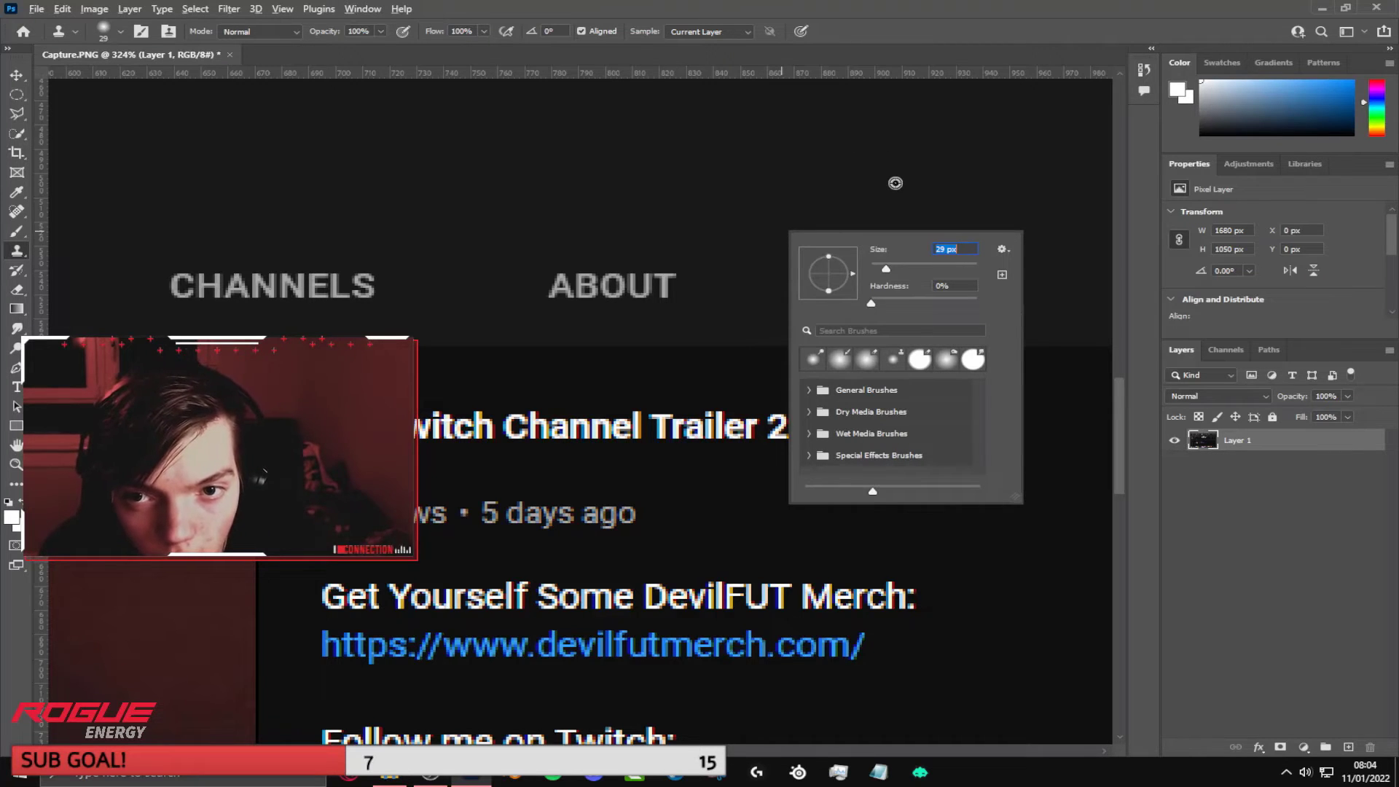
- Sample the plain dark background near the search icon and clone it over the icon until it is covered
{"action": "left_click", "coordinate": [896, 183], "text": "alt"}
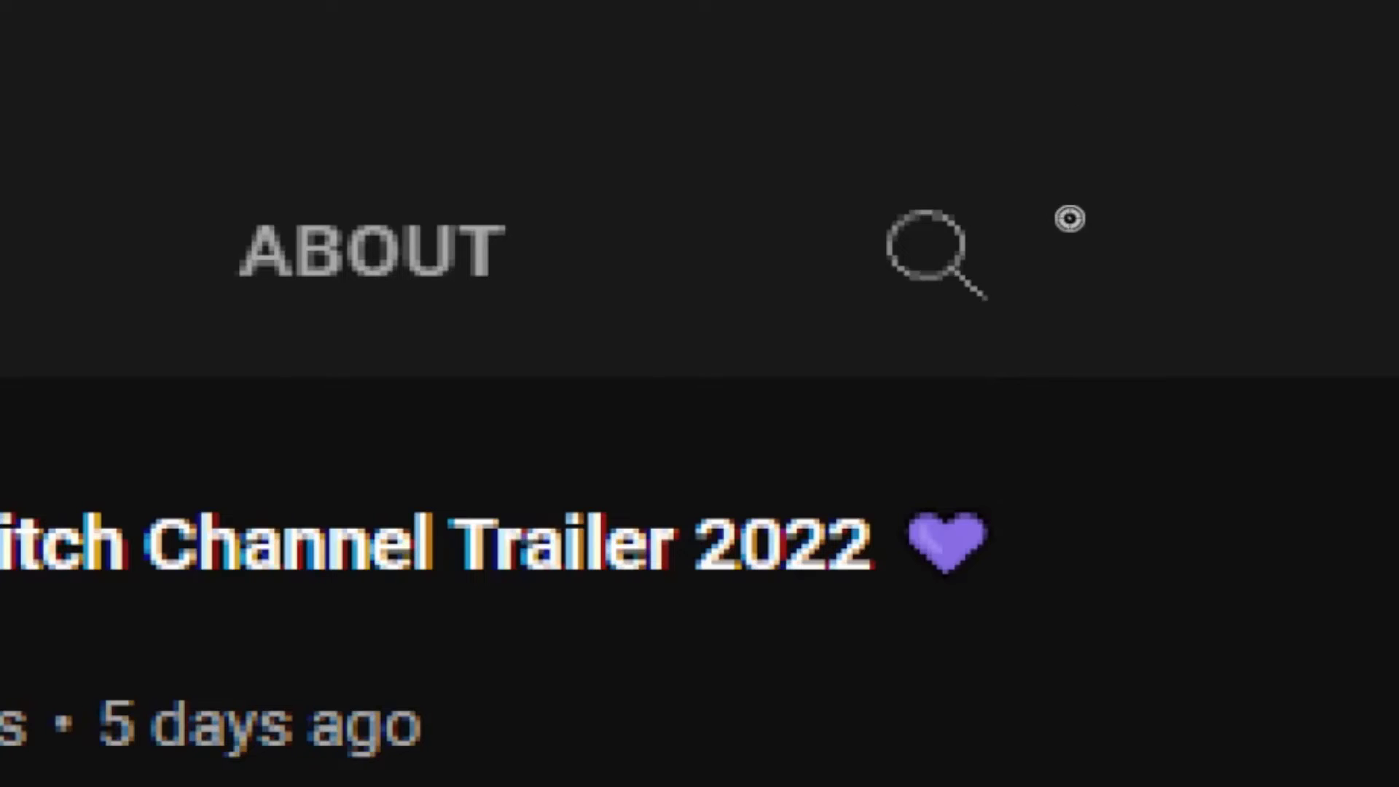
{"action": "left_click", "coordinate": [934, 237]}
{"action": "left_click", "coordinate": [934, 237]}
{"action": "left_click_drag", "start_coordinate": [924, 255], "coordinate": [971, 276]}
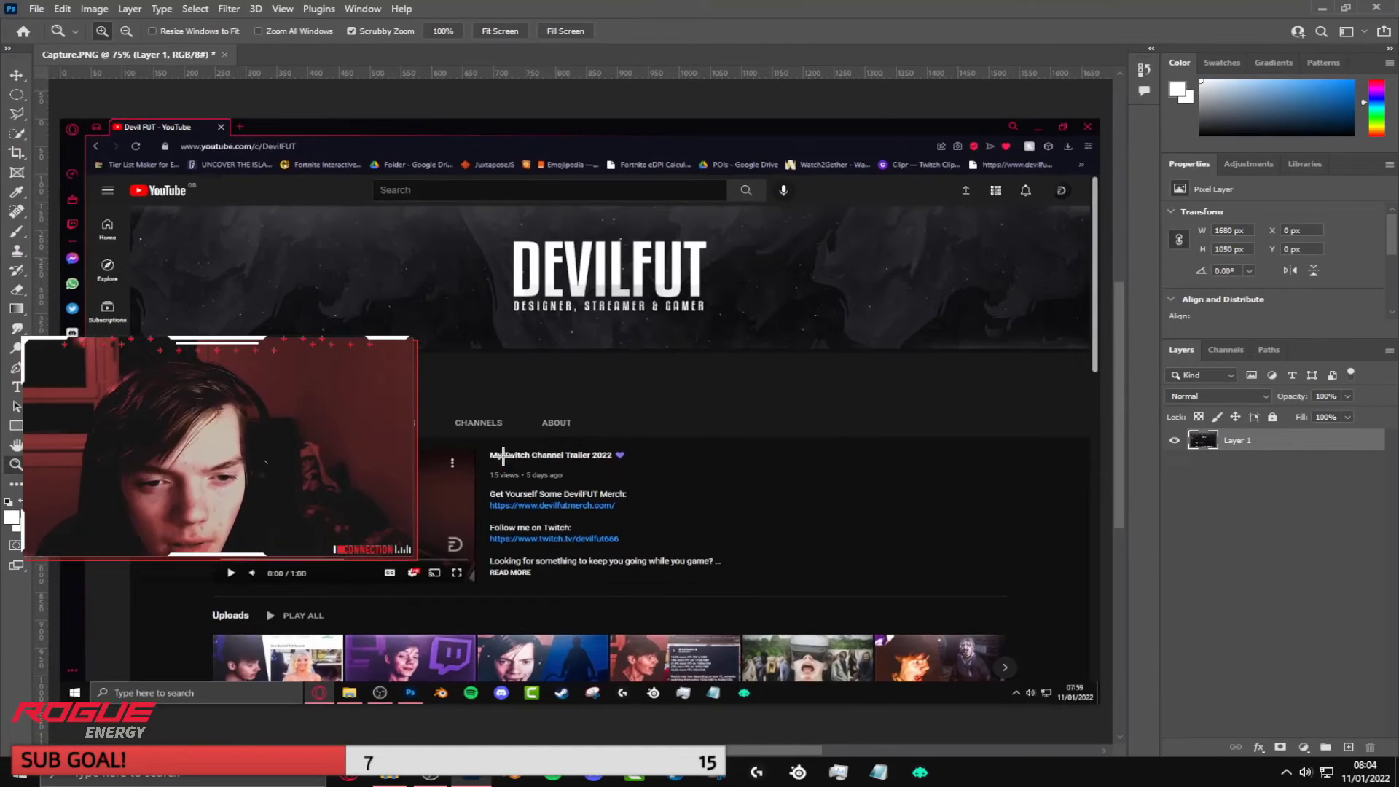
- Try to remove the teal robot icon at the end of the screenshot's taskbar icons with the 38 px Spot Healing Brush
{"action": "left_click_drag", "start_coordinate": [503, 456], "coordinate": [487, 359]}
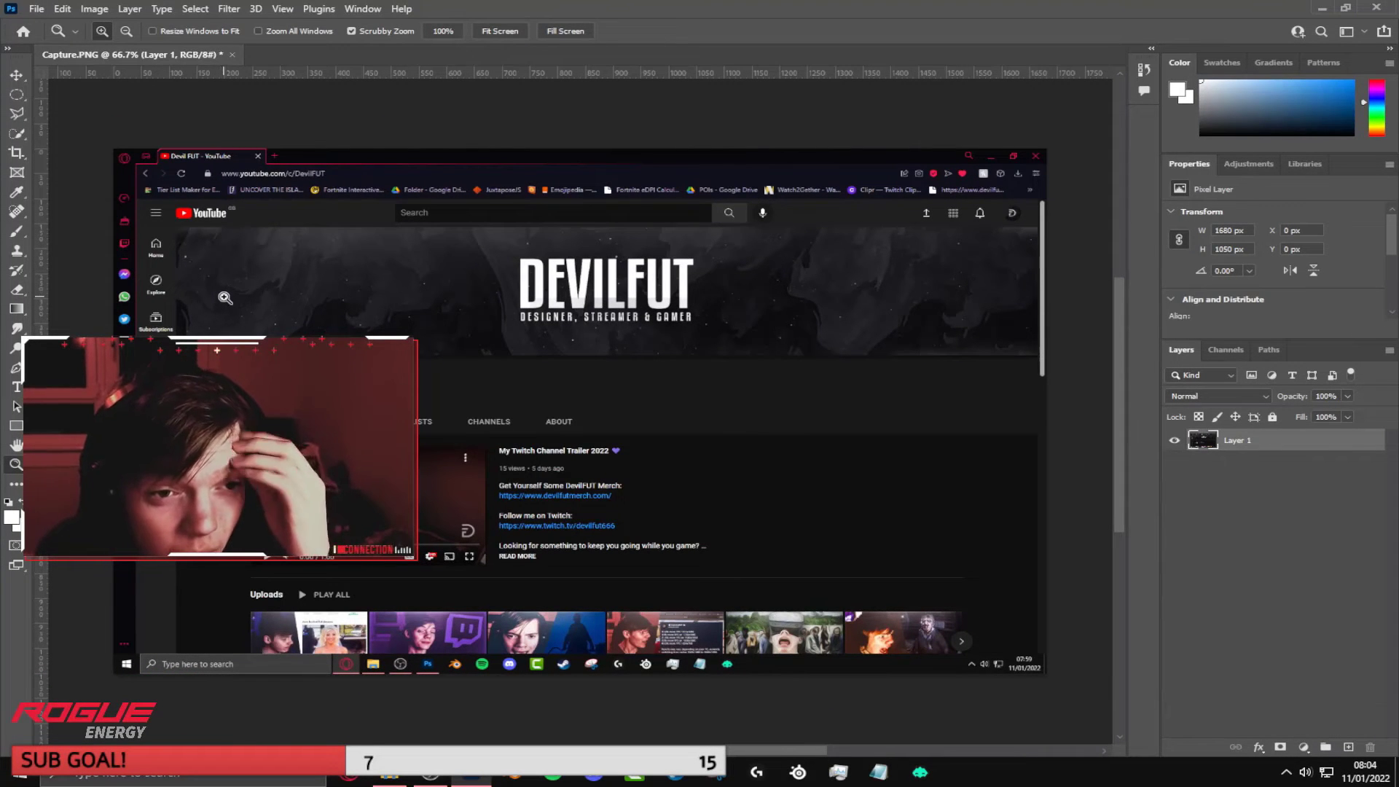
{"action": "left_click_drag", "start_coordinate": [277, 301], "coordinate": [332, 254]}
{"action": "left_click_drag", "start_coordinate": [467, 364], "coordinate": [542, 359]}
{"action": "scroll", "coordinate": [542, 359], "scroll_direction": "down", "scroll_amount": 4}
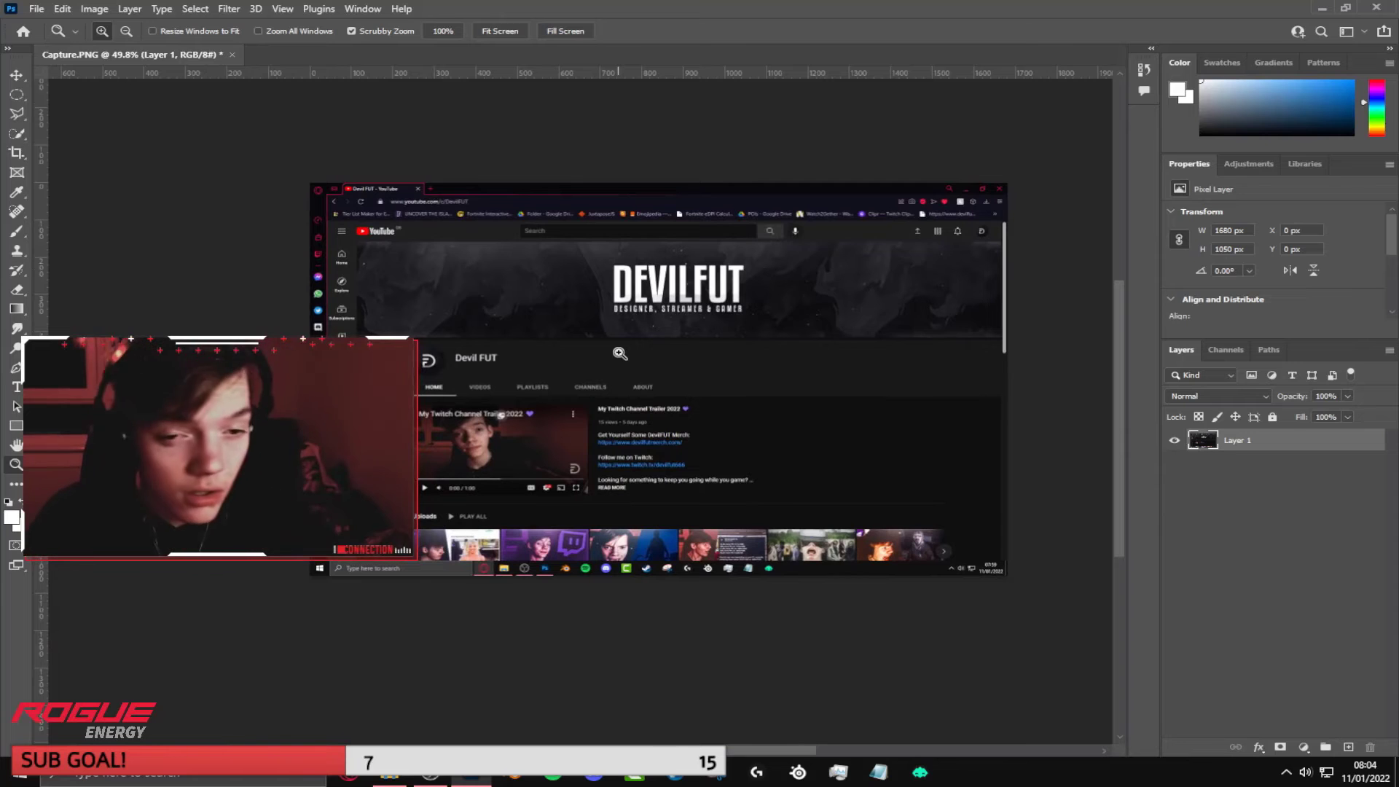
{"action": "scroll", "coordinate": [619, 383], "scroll_direction": "up", "scroll_amount": 3}
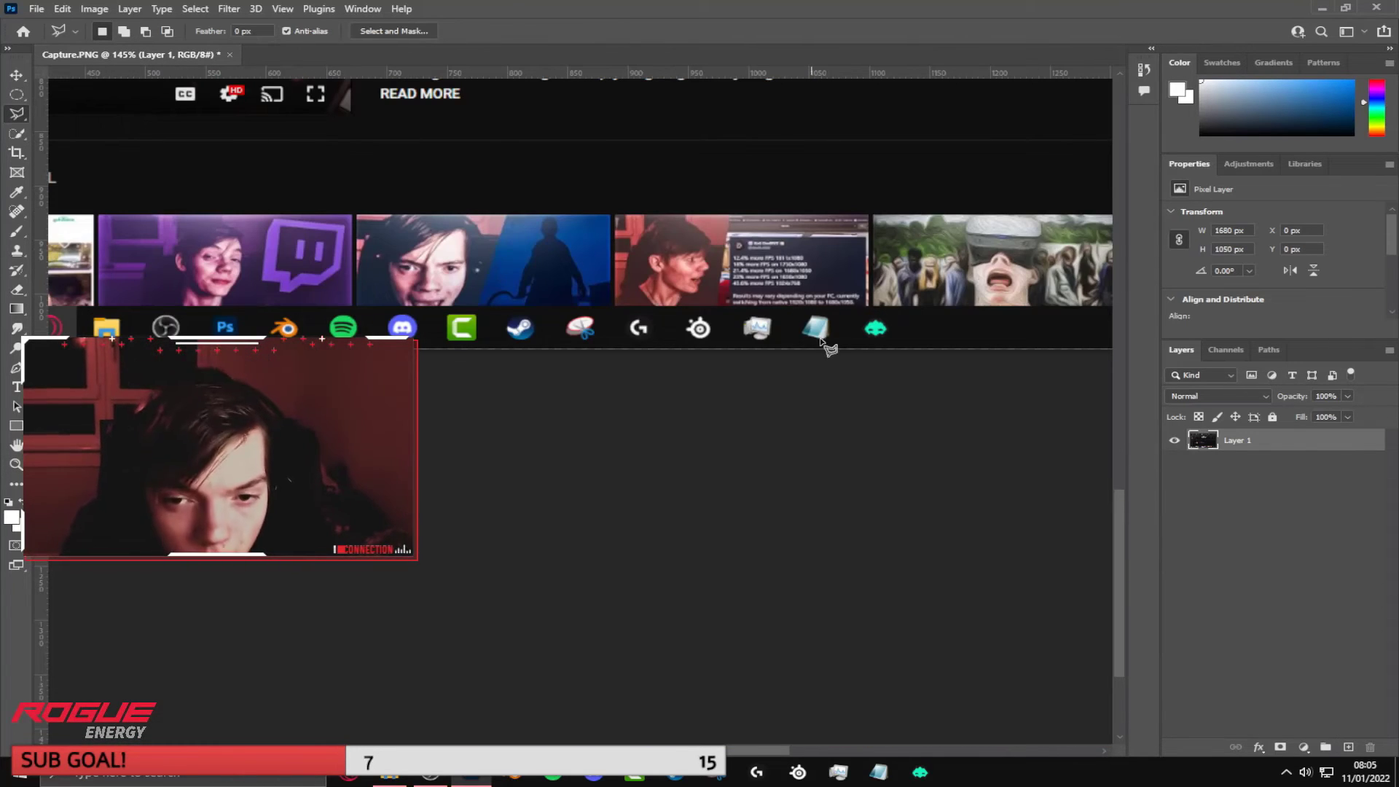
{"action": "left_click", "coordinate": [16, 210]}
{"action": "left_click", "coordinate": [880, 325]}
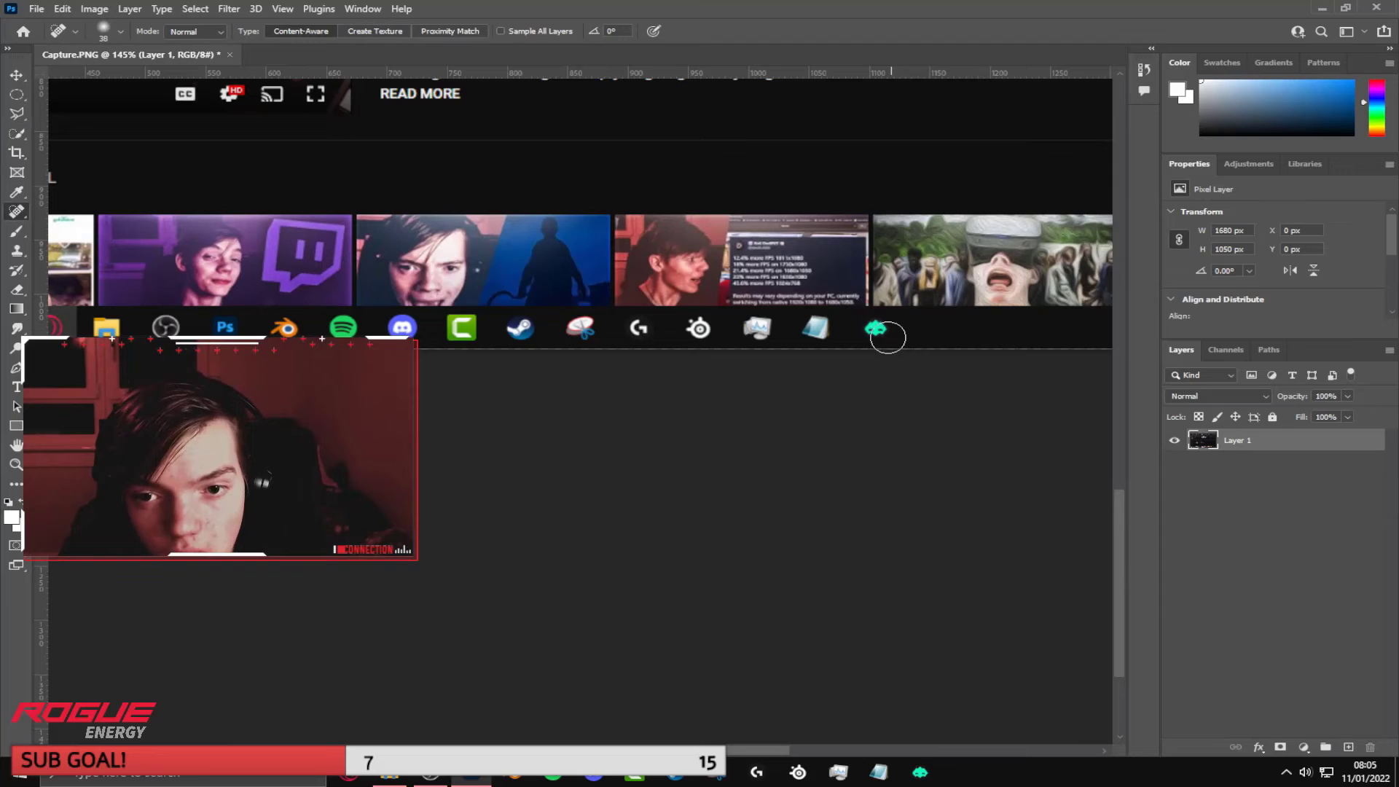
{"action": "left_click", "coordinate": [868, 335]}
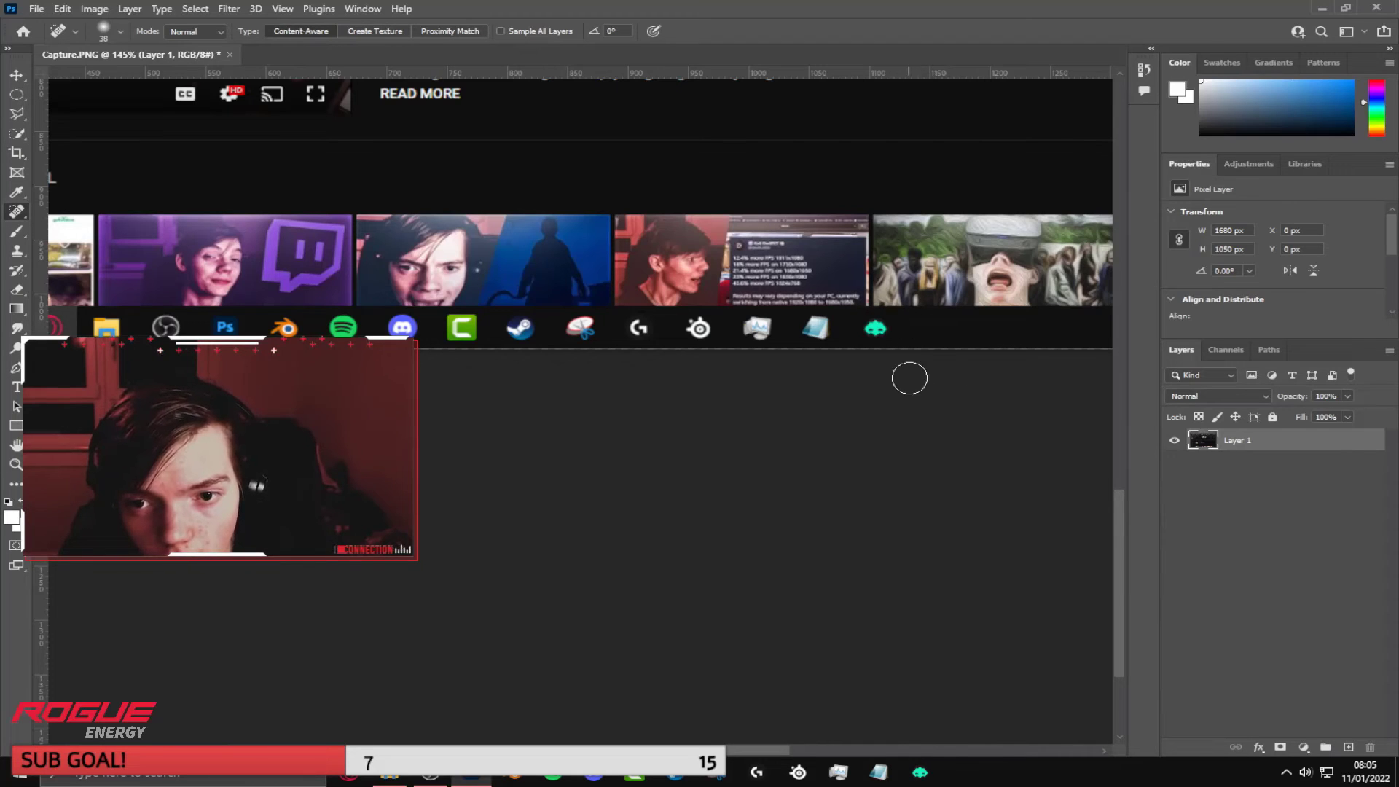
- Sample the empty taskbar area beside the teal robot icon with the Clone Stamp at 29 px
{"action": "left_click", "coordinate": [16, 251]}
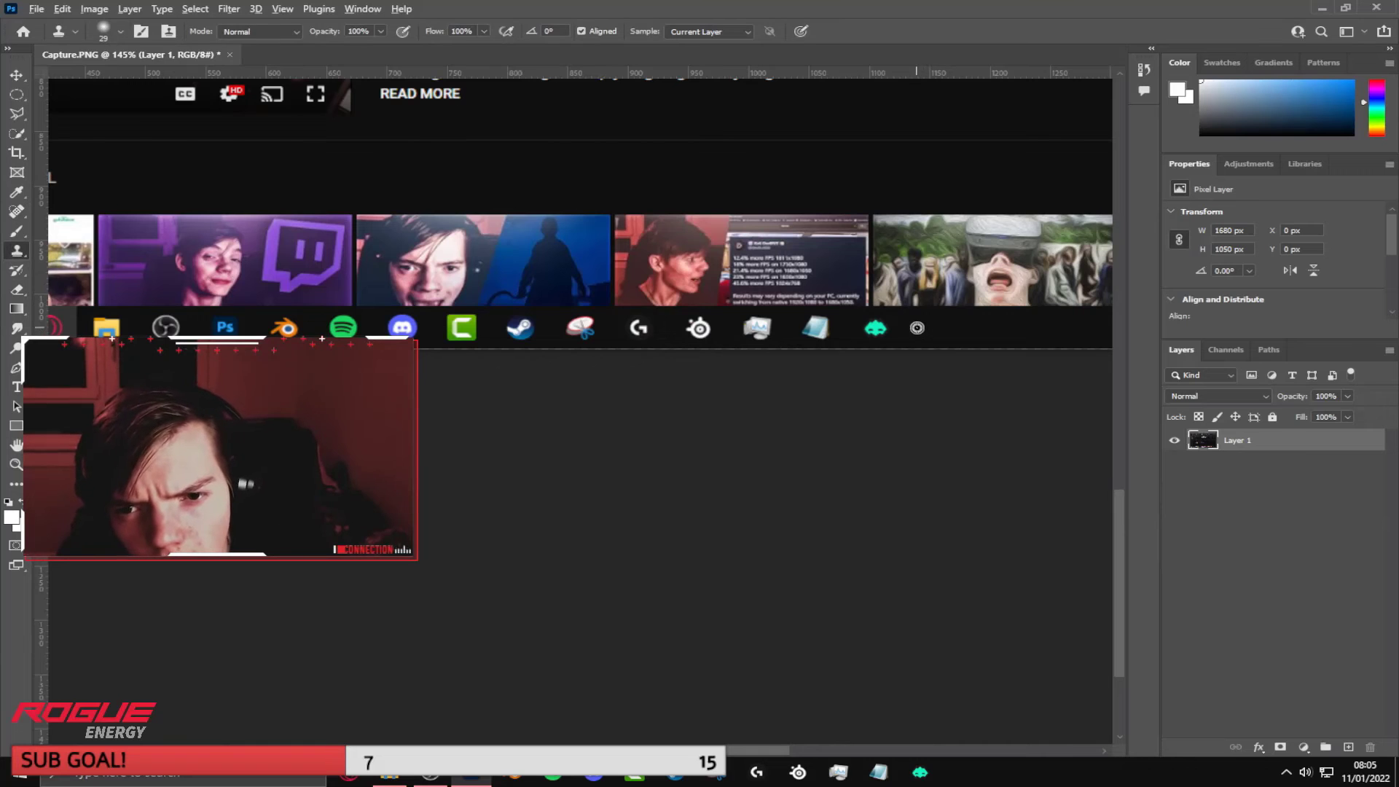